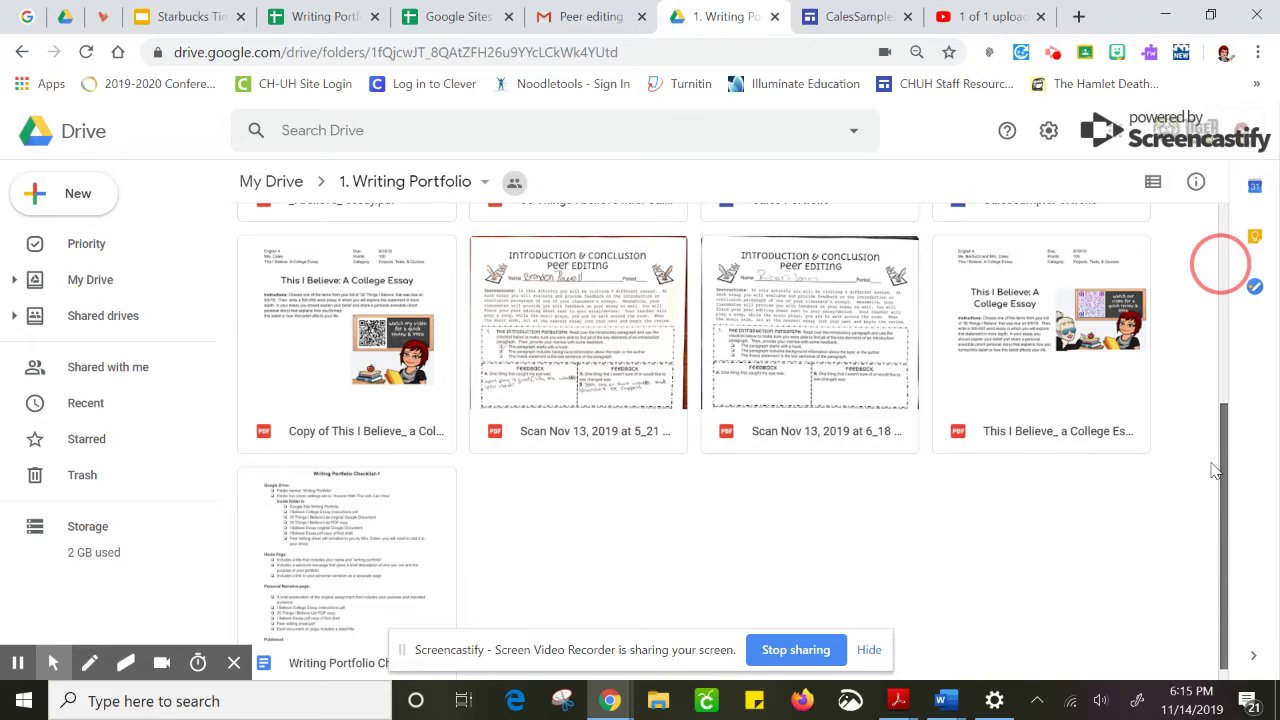
Step: Open the sample portfolio site from the Writing Portfolio folder, switch to its Personal Narrative page in the editor and turn on the pointer spotlight
{"action": "scroll", "coordinate": [1214, 470], "scroll_direction": "up", "scroll_amount": 4}
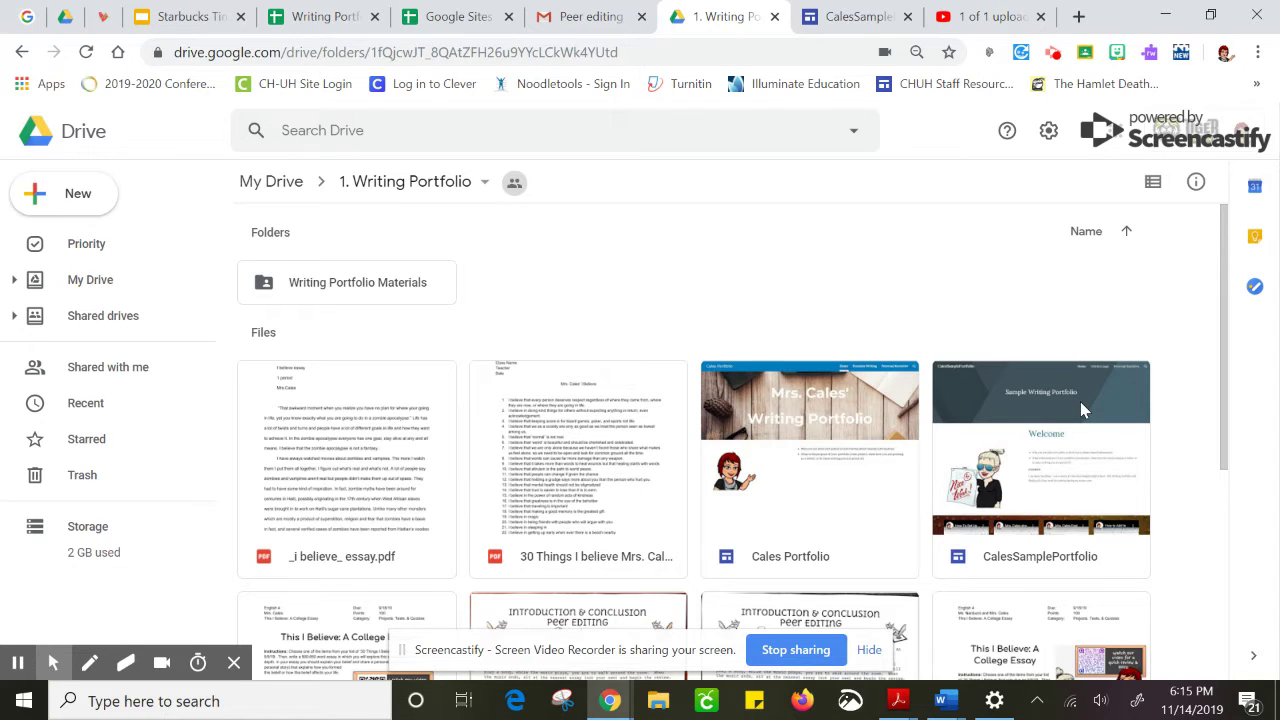
{"action": "double_click", "coordinate": [1007, 382]}
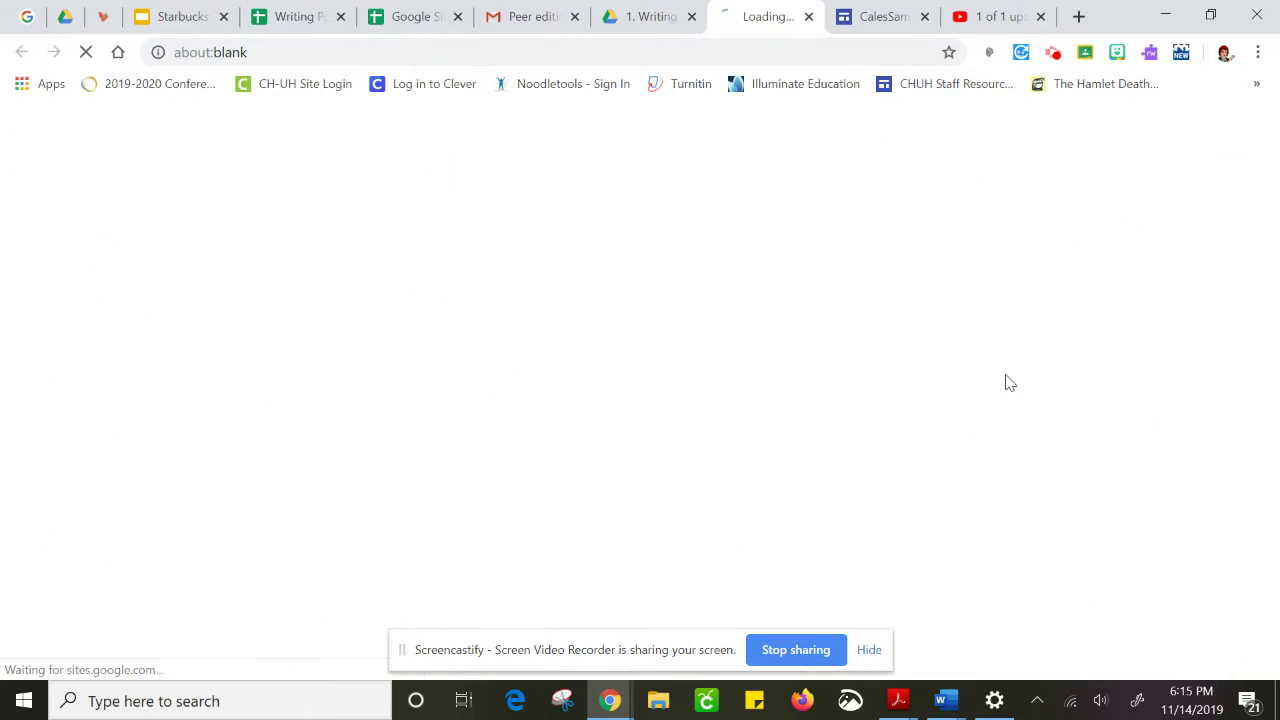
{"action": "left_click", "coordinate": [843, 25]}
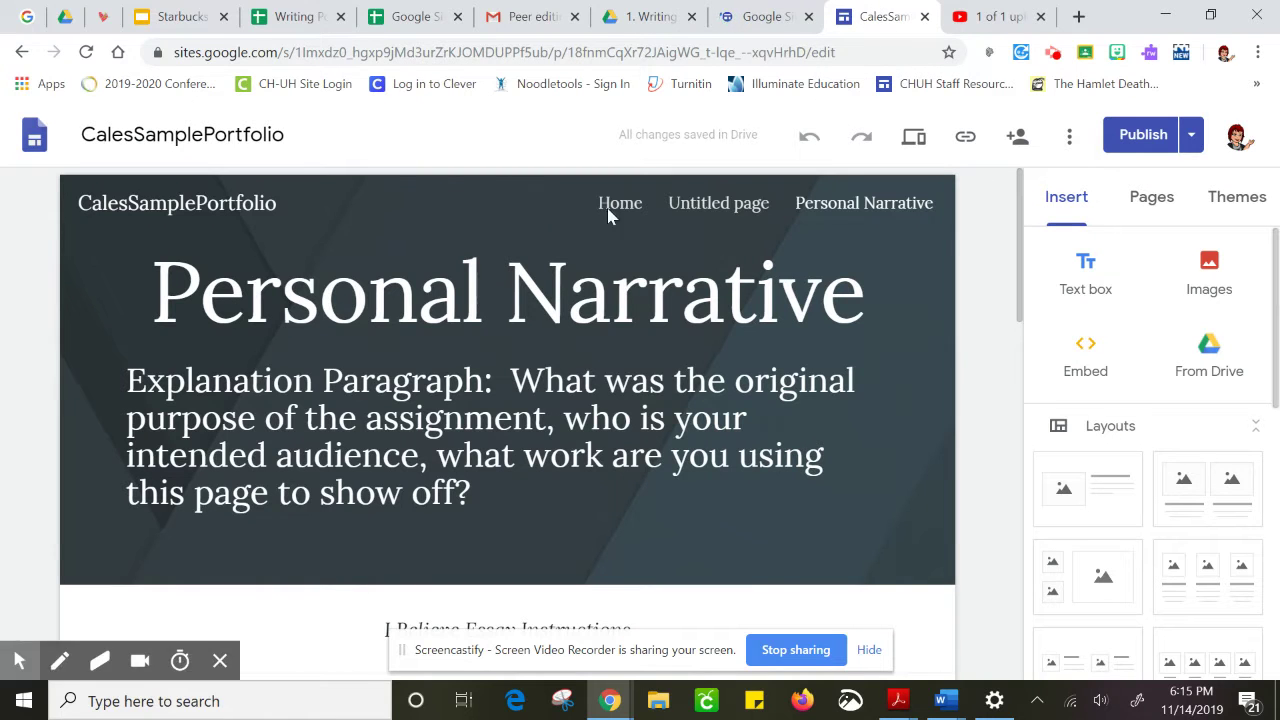
{"action": "left_click", "coordinate": [57, 661]}
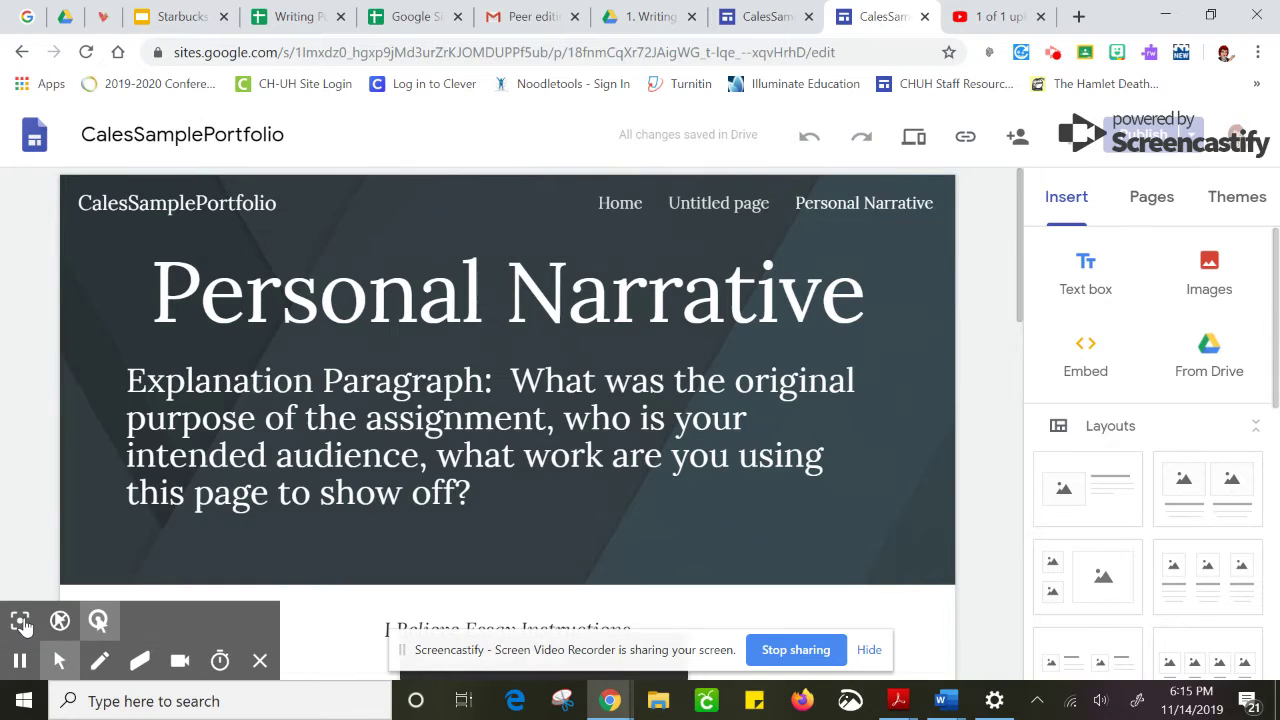
{"action": "left_click", "coordinate": [21, 623]}
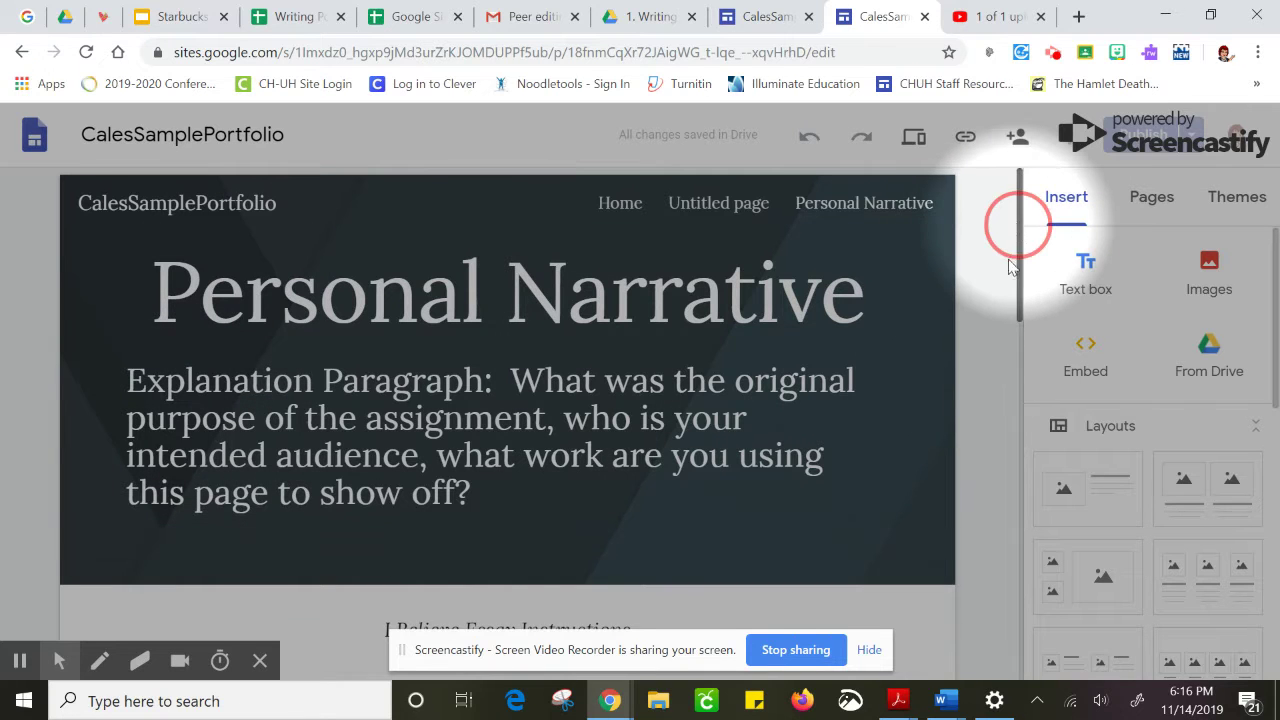
Step: Examine the Personal Narrative page's sections, from the explanation paragraph and essay instructions to brainstorming, rough draft and peer editing feedback
{"action": "left_click_drag", "start_coordinate": [1010, 265], "coordinate": [996, 379]}
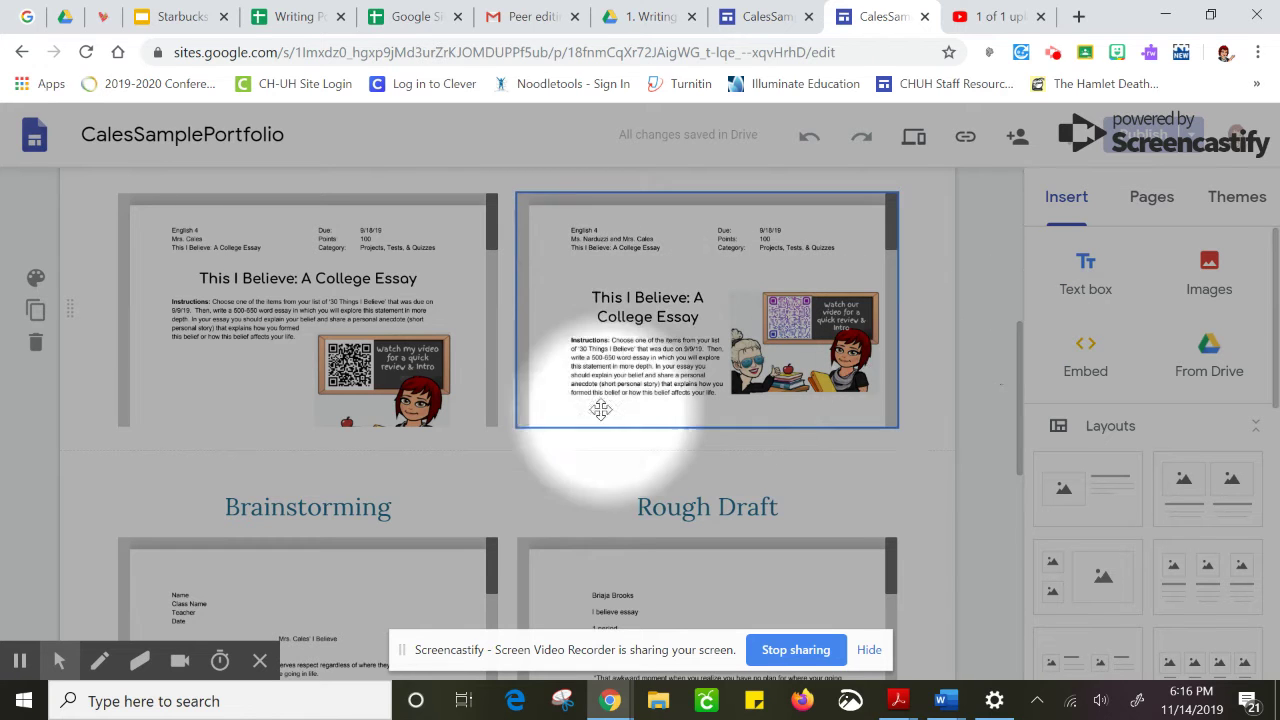
{"action": "left_click_drag", "start_coordinate": [1017, 400], "coordinate": [1023, 486]}
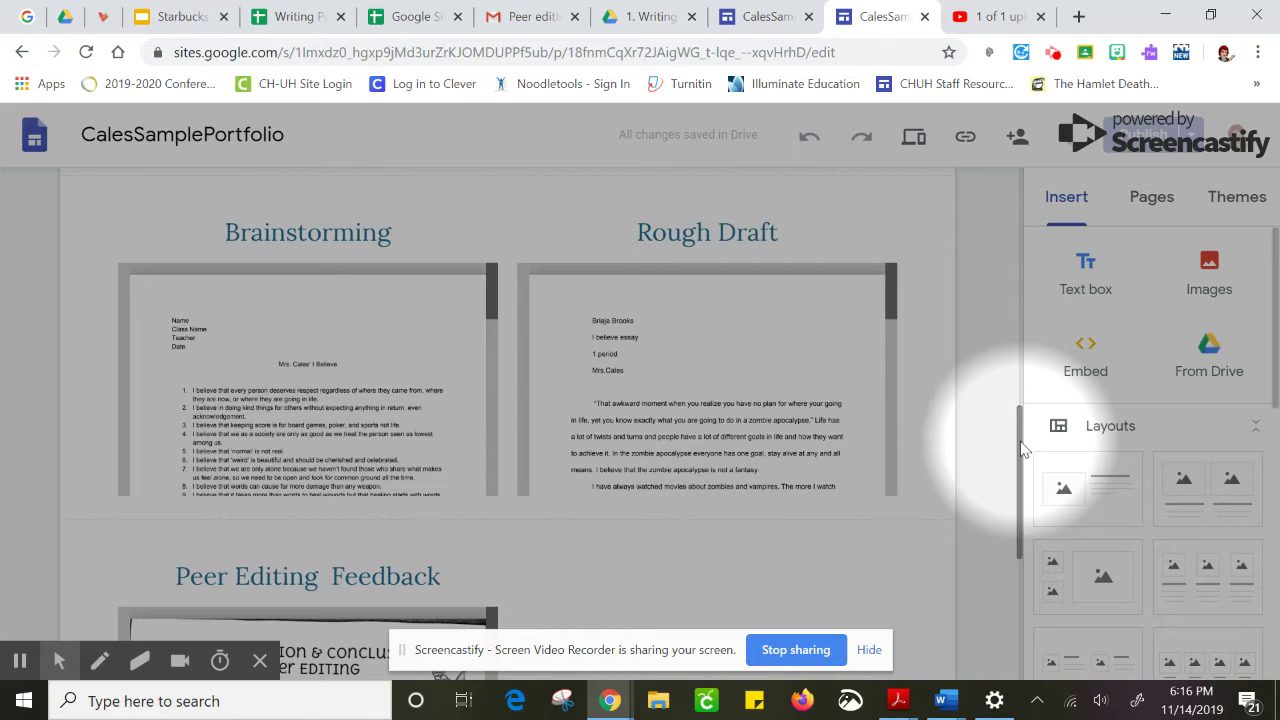
{"action": "left_click_drag", "start_coordinate": [1021, 440], "coordinate": [994, 537]}
{"action": "left_click", "coordinate": [637, 350]}
{"action": "left_click", "coordinate": [1018, 452]}
{"action": "left_click", "coordinate": [430, 340]}
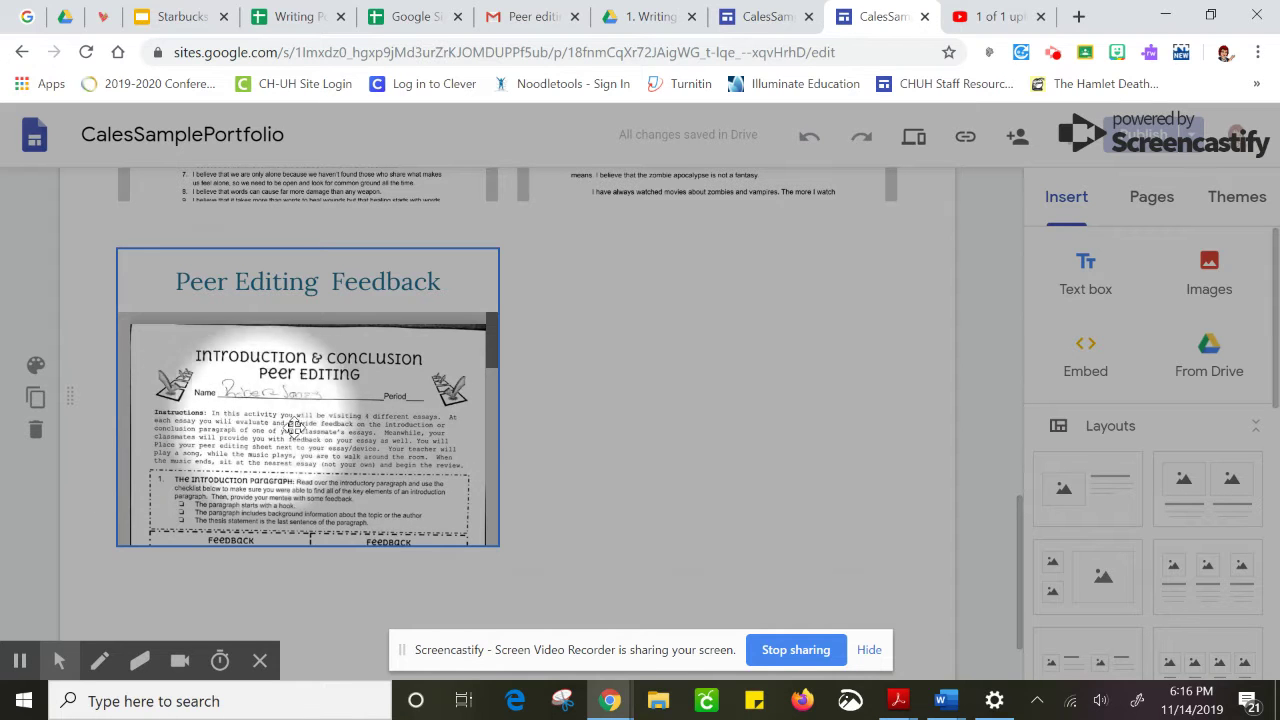
{"action": "left_click", "coordinate": [826, 450]}
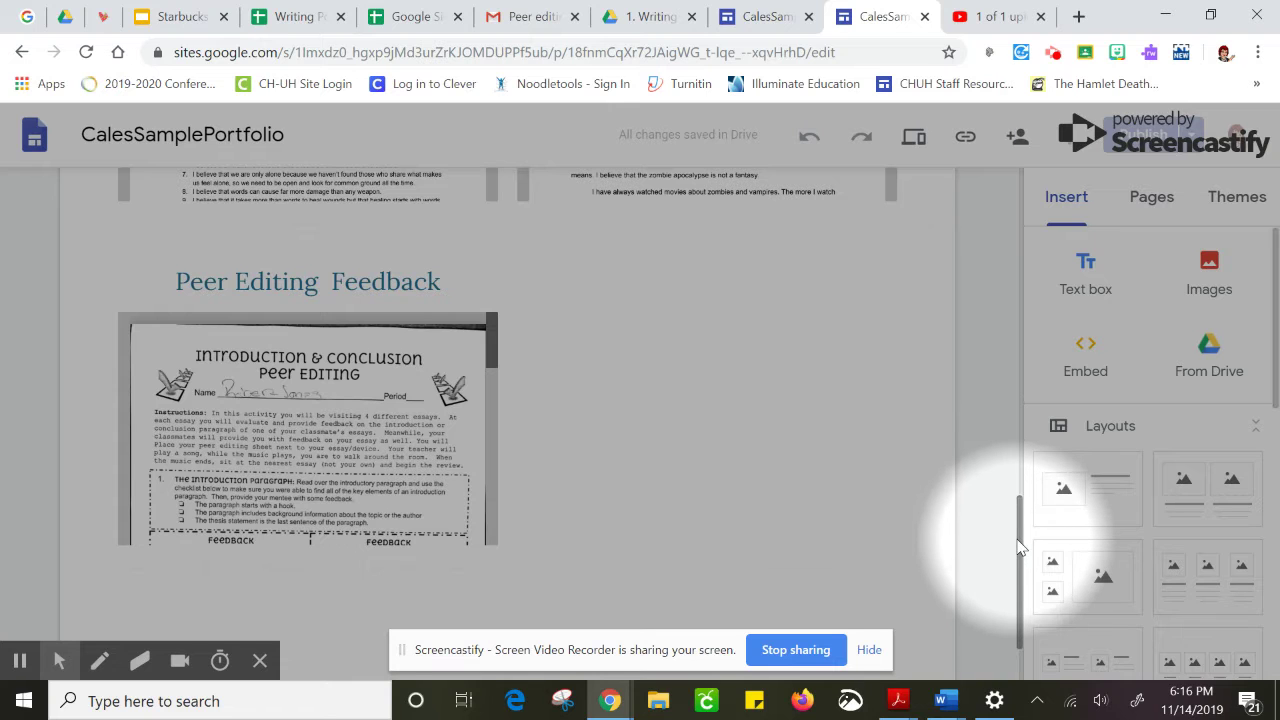
{"action": "left_click_drag", "start_coordinate": [1018, 545], "coordinate": [1010, 239]}
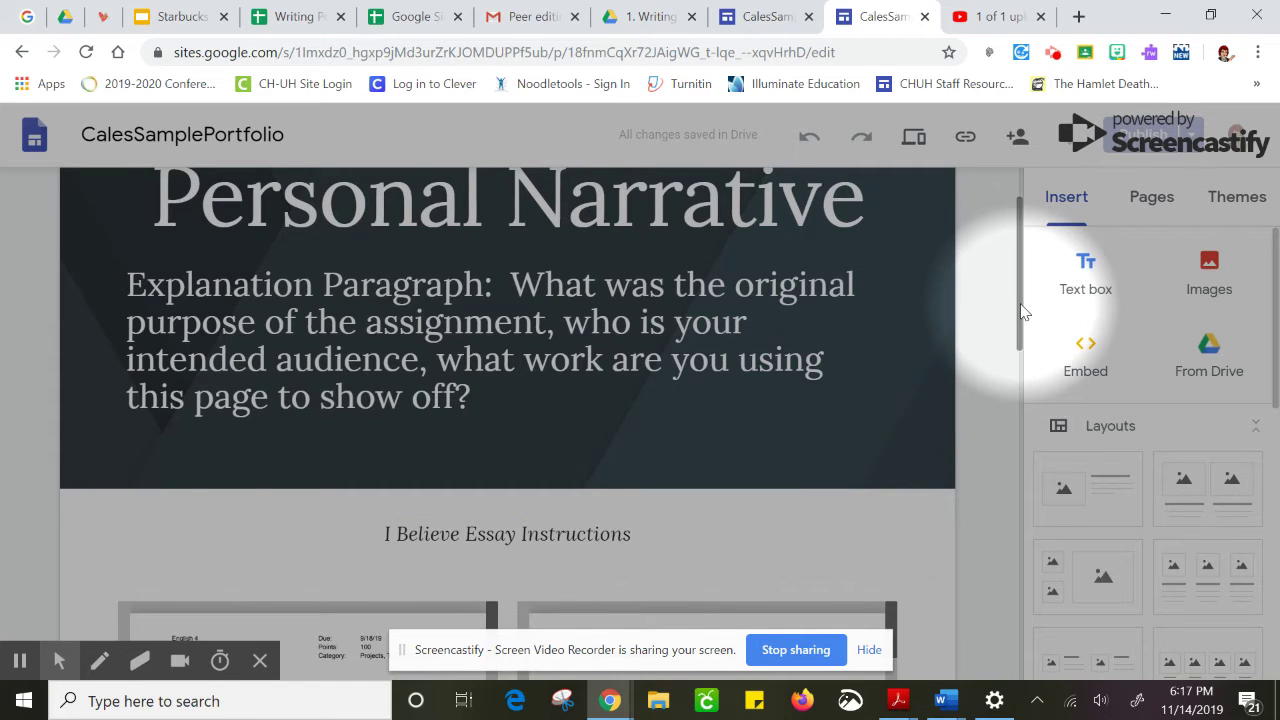
{"action": "left_click_drag", "start_coordinate": [1022, 310], "coordinate": [1020, 383]}
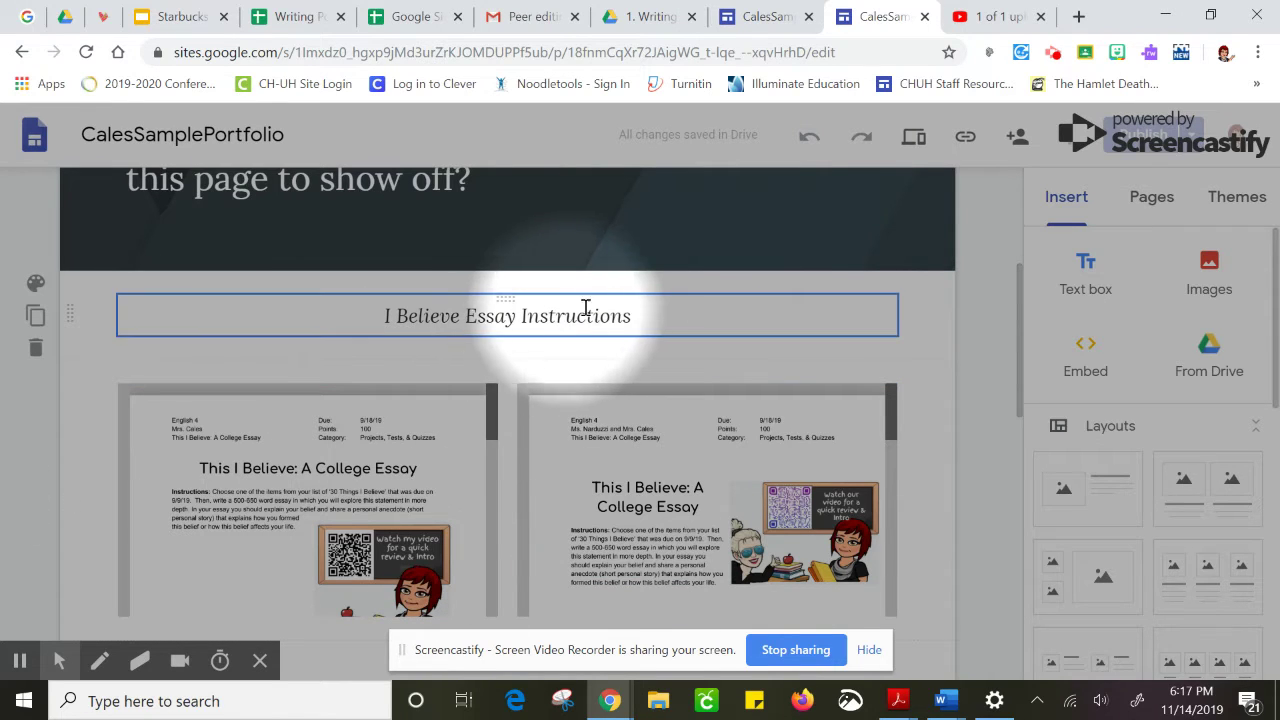
{"action": "left_click_drag", "start_coordinate": [1020, 297], "coordinate": [1034, 229]}
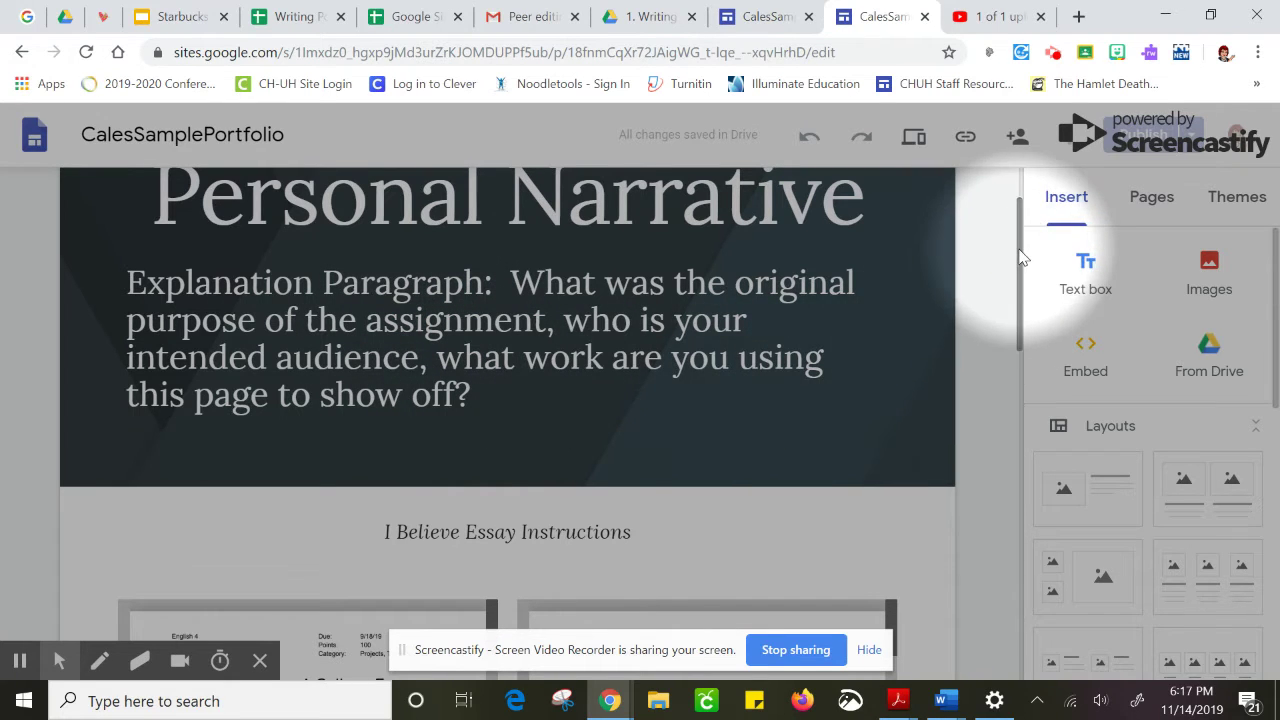
{"action": "left_click_drag", "start_coordinate": [1020, 257], "coordinate": [1022, 337]}
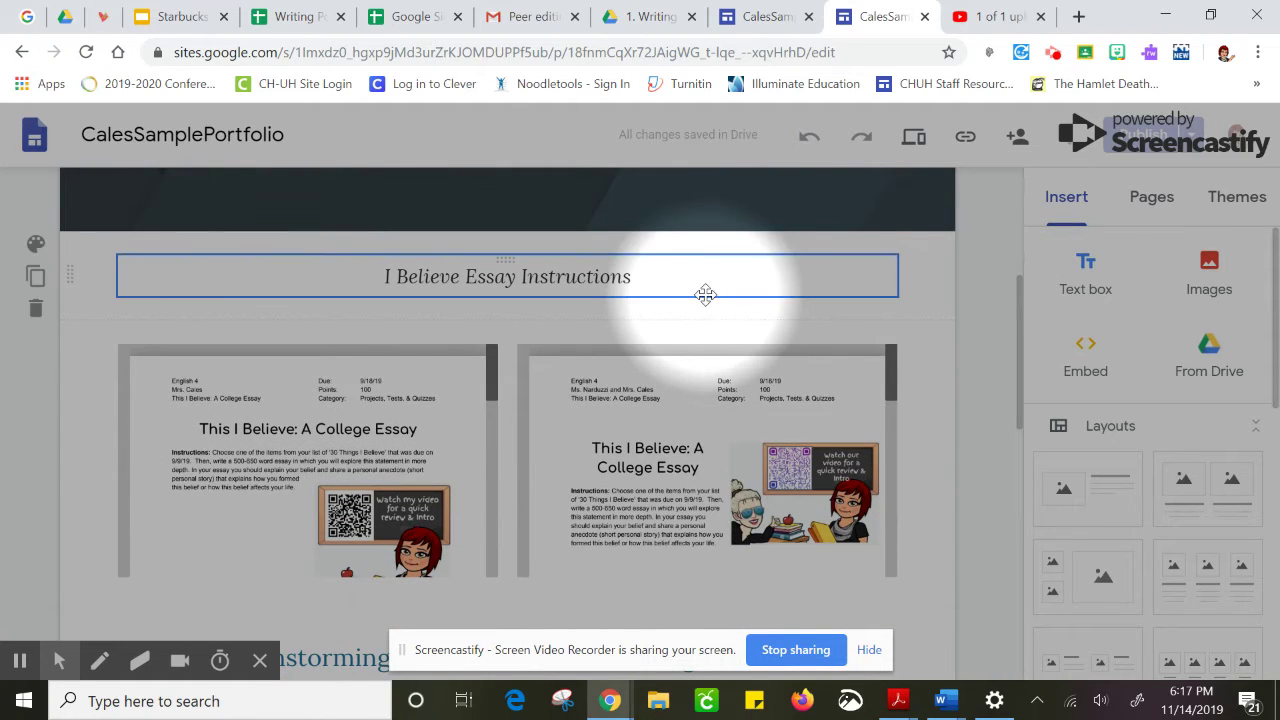
Step: Insert a text box above the first essay instructions document, captioned with the teacher's name and "Ungrouped English 4 Instructions"
{"action": "left_click", "coordinate": [1090, 285]}
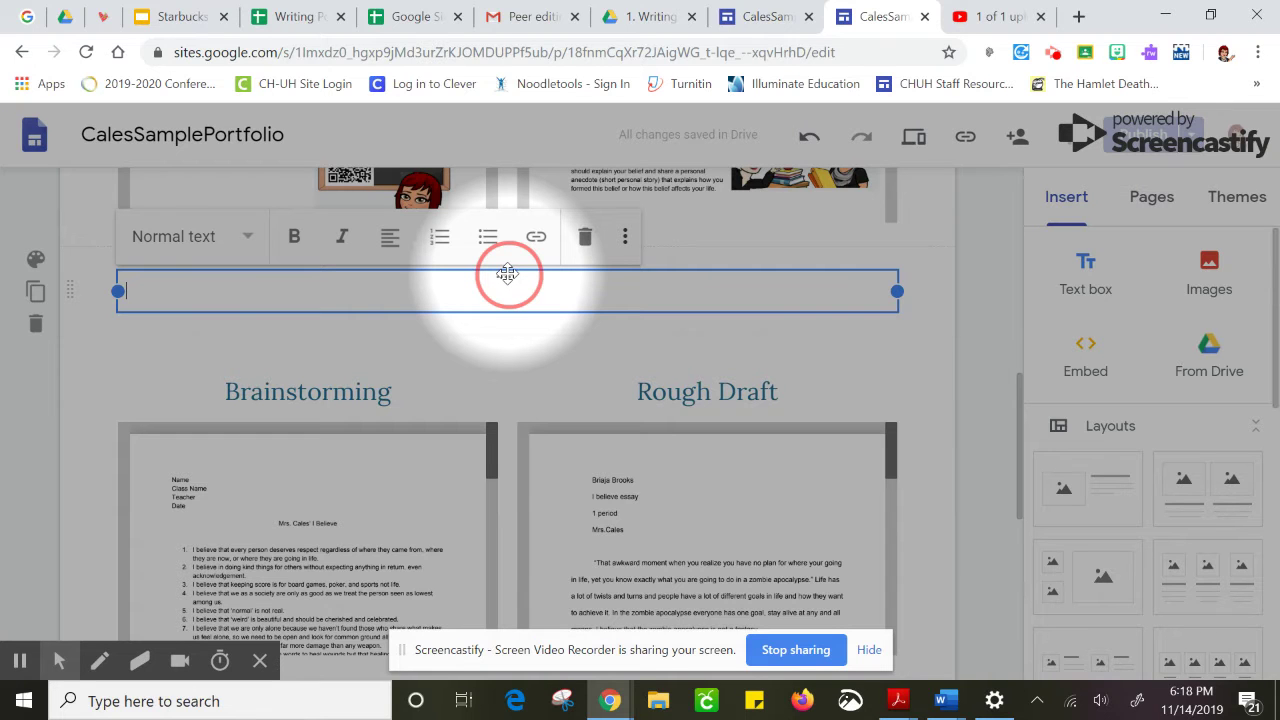
{"action": "left_click_drag", "start_coordinate": [507, 273], "coordinate": [509, 334]}
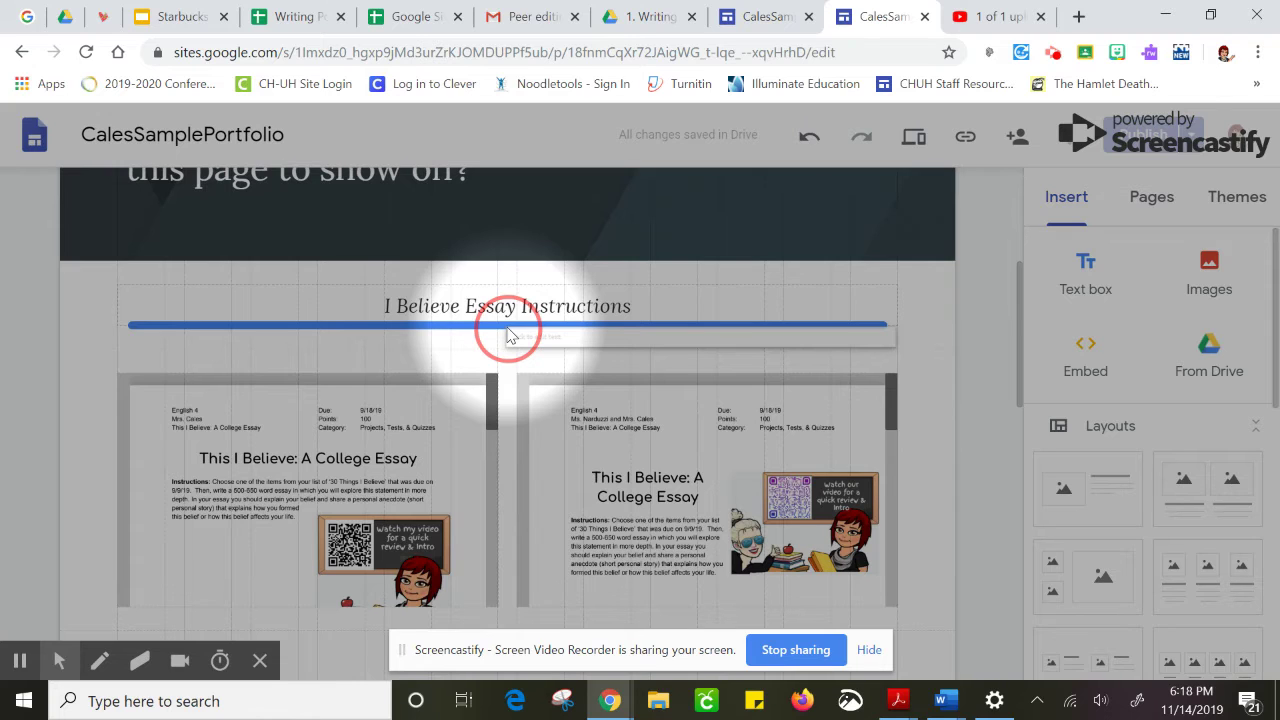
{"action": "left_click_drag", "start_coordinate": [505, 337], "coordinate": [343, 387]}
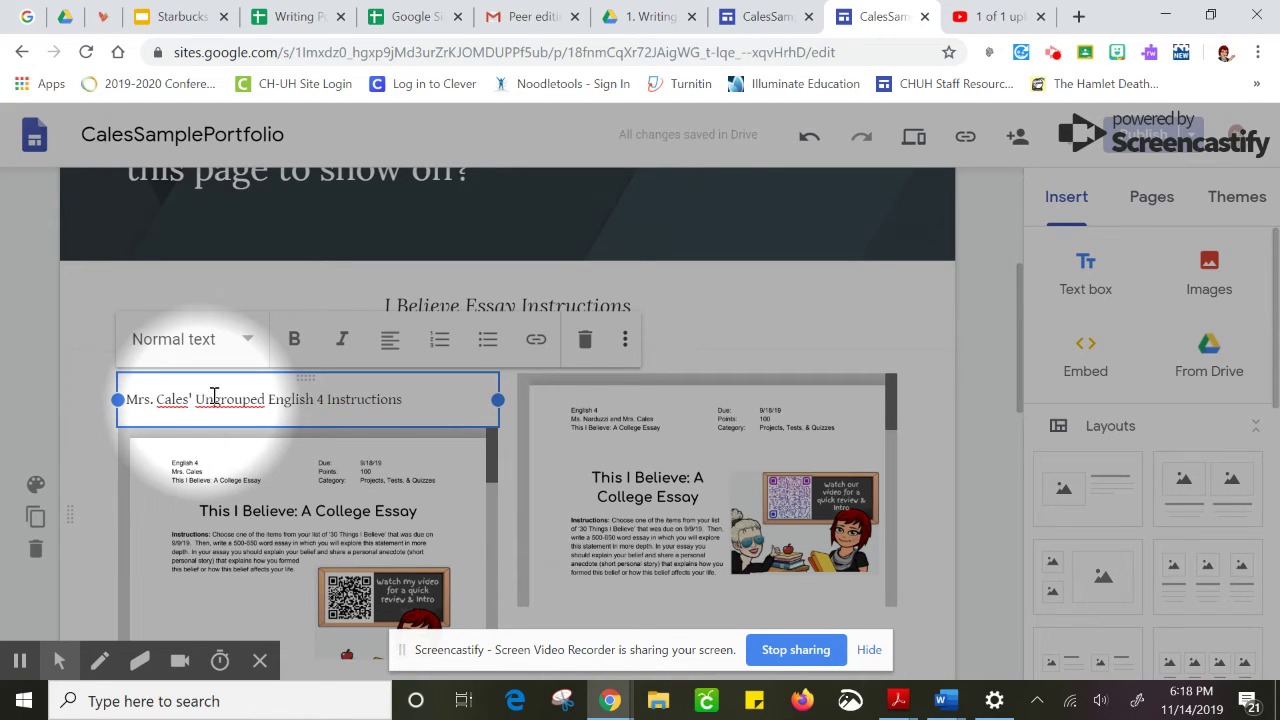
Step: Change "Ungrouped" to "Un-grouped" in the first document's caption and centre the caption text
{"action": "right_click", "coordinate": [218, 402]}
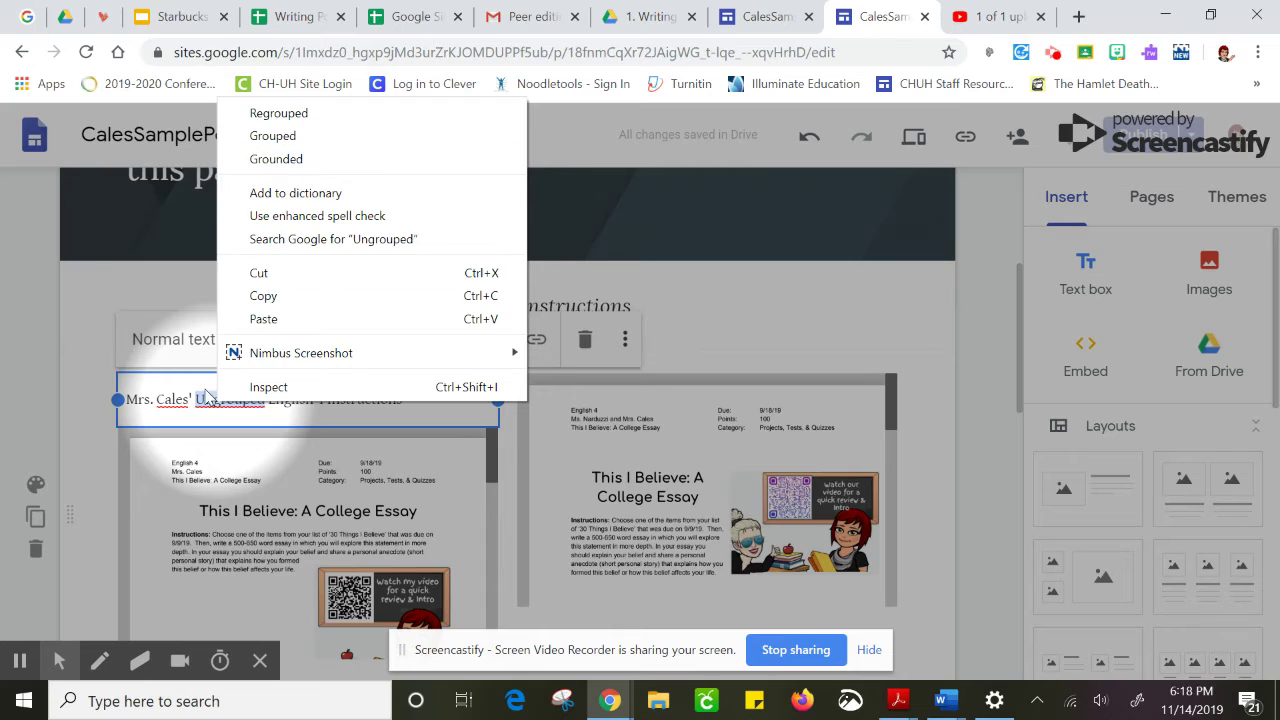
{"action": "key", "text": "Escape"}
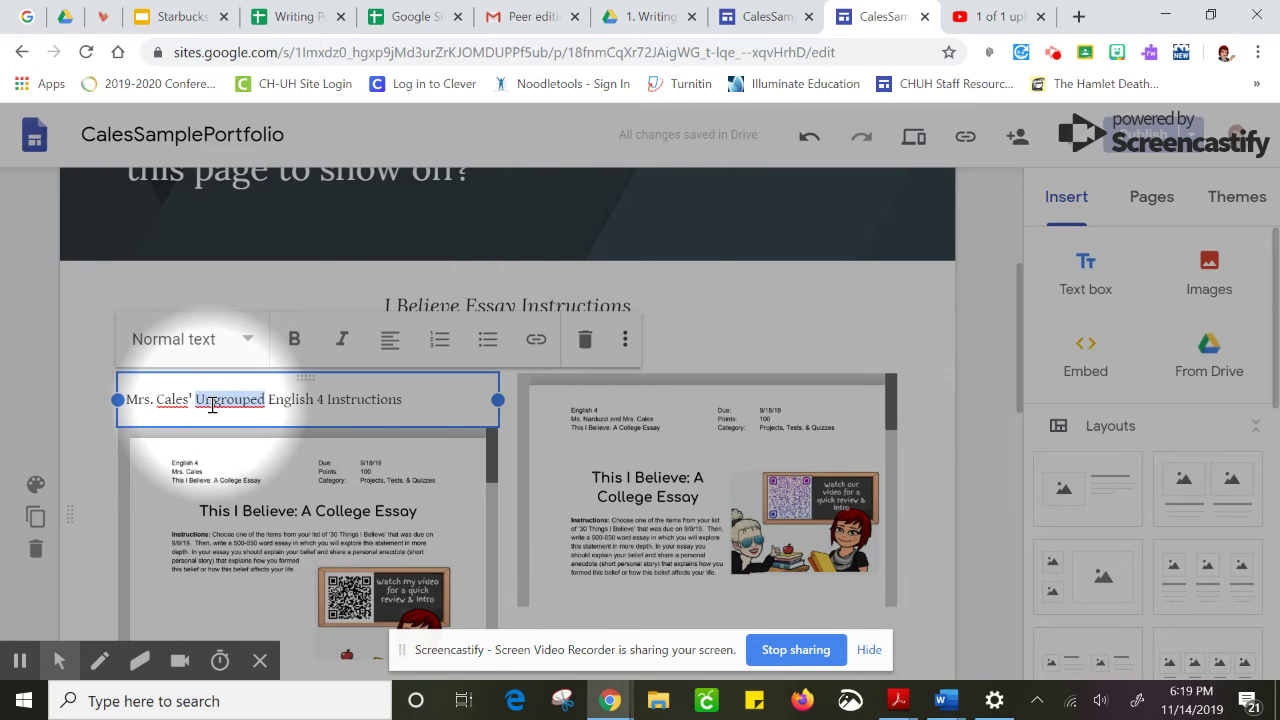
{"action": "type", "text": "-"}
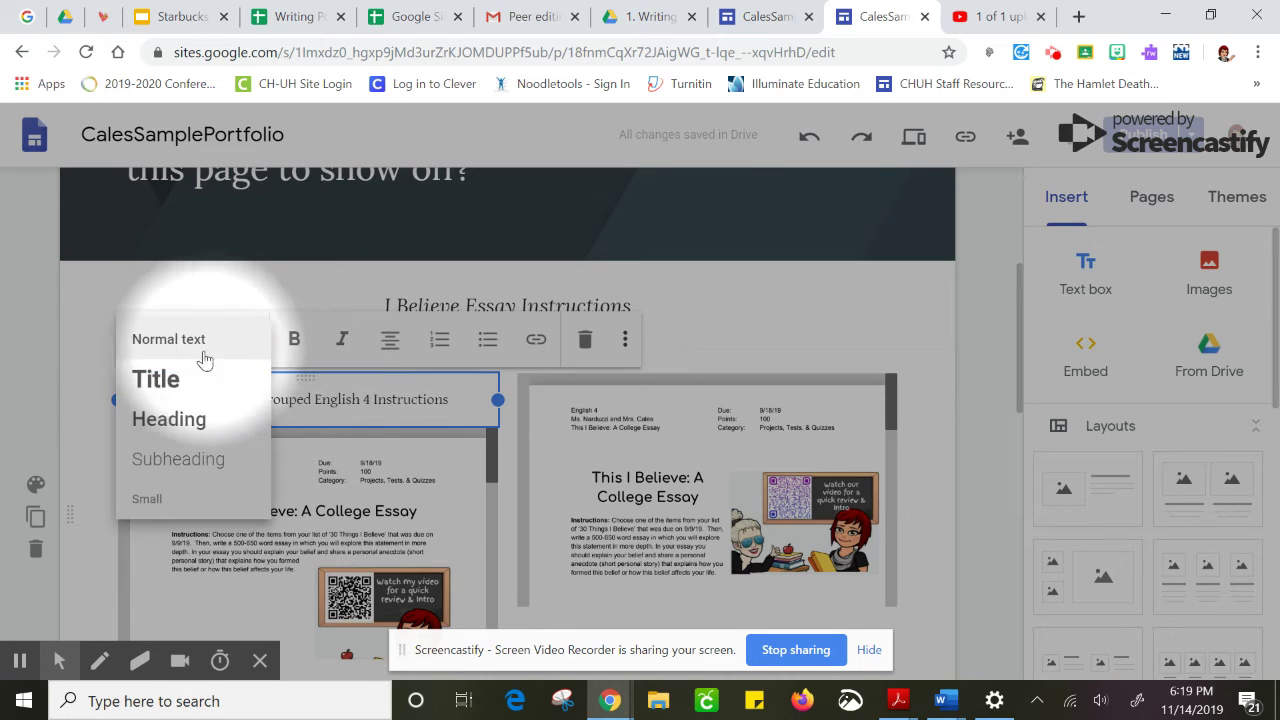
Step: Try the Title and Subheading styles on the first document's caption and settle on Heading
{"action": "left_click", "coordinate": [172, 378]}
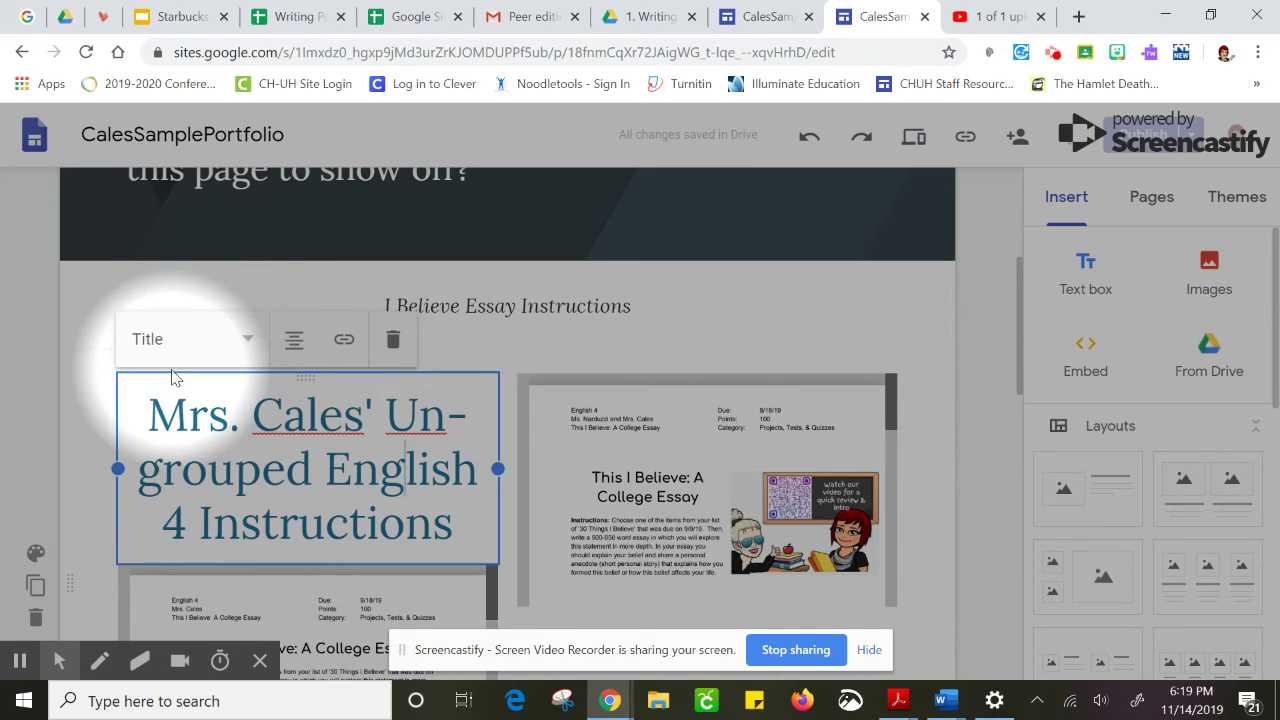
{"action": "left_click", "coordinate": [252, 343]}
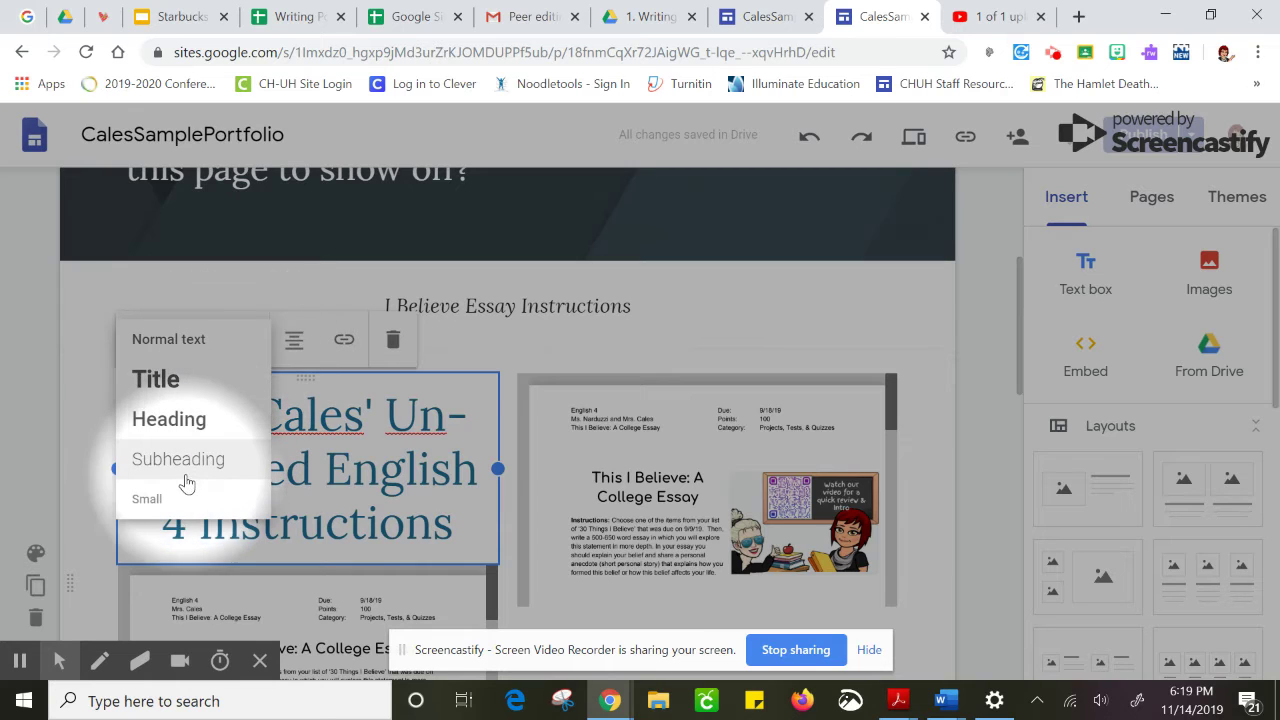
{"action": "left_click", "coordinate": [186, 460]}
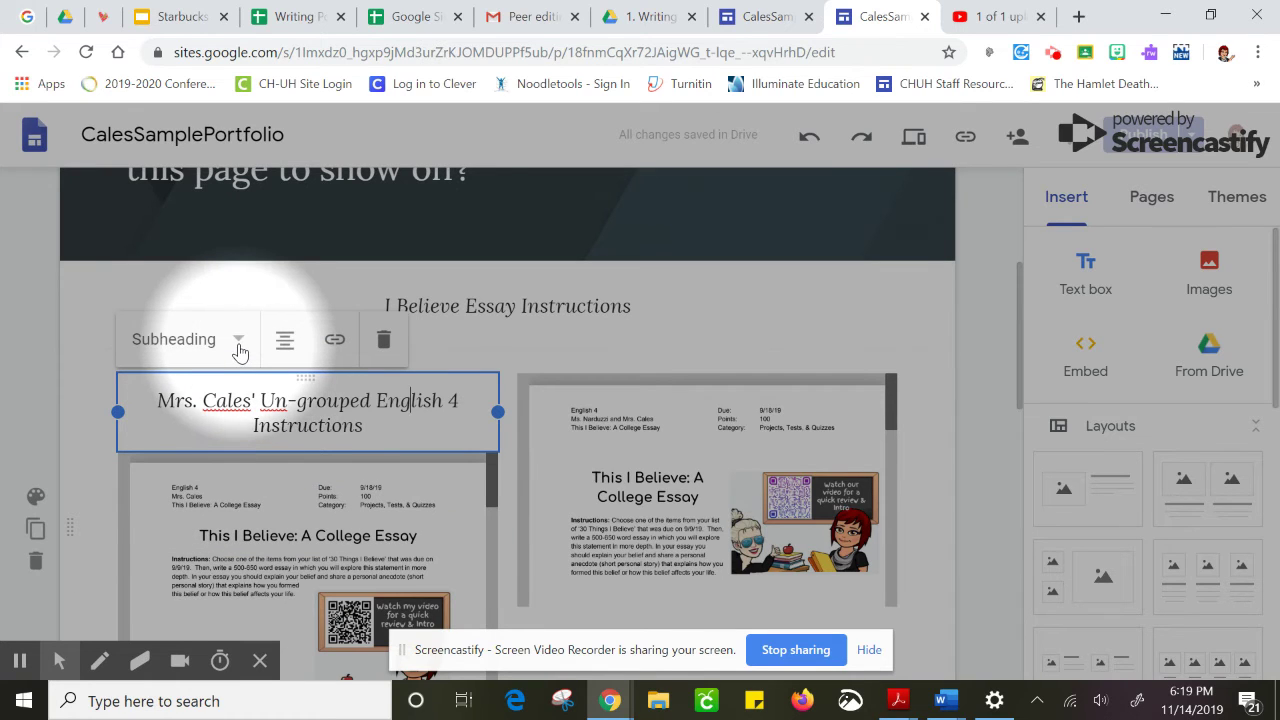
{"action": "left_click", "coordinate": [190, 421]}
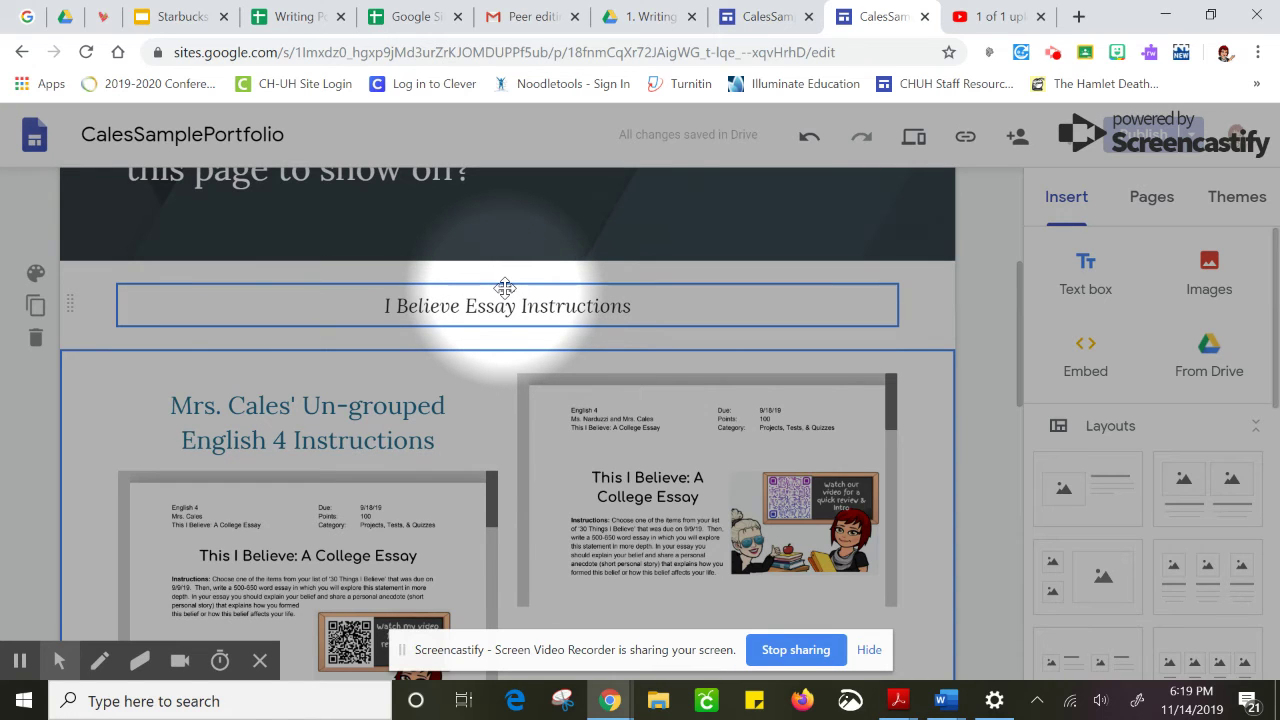
Step: Narrow the "I Believe Essay Instructions" text box and move it directly above the second instructions document
{"action": "left_click", "coordinate": [120, 307]}
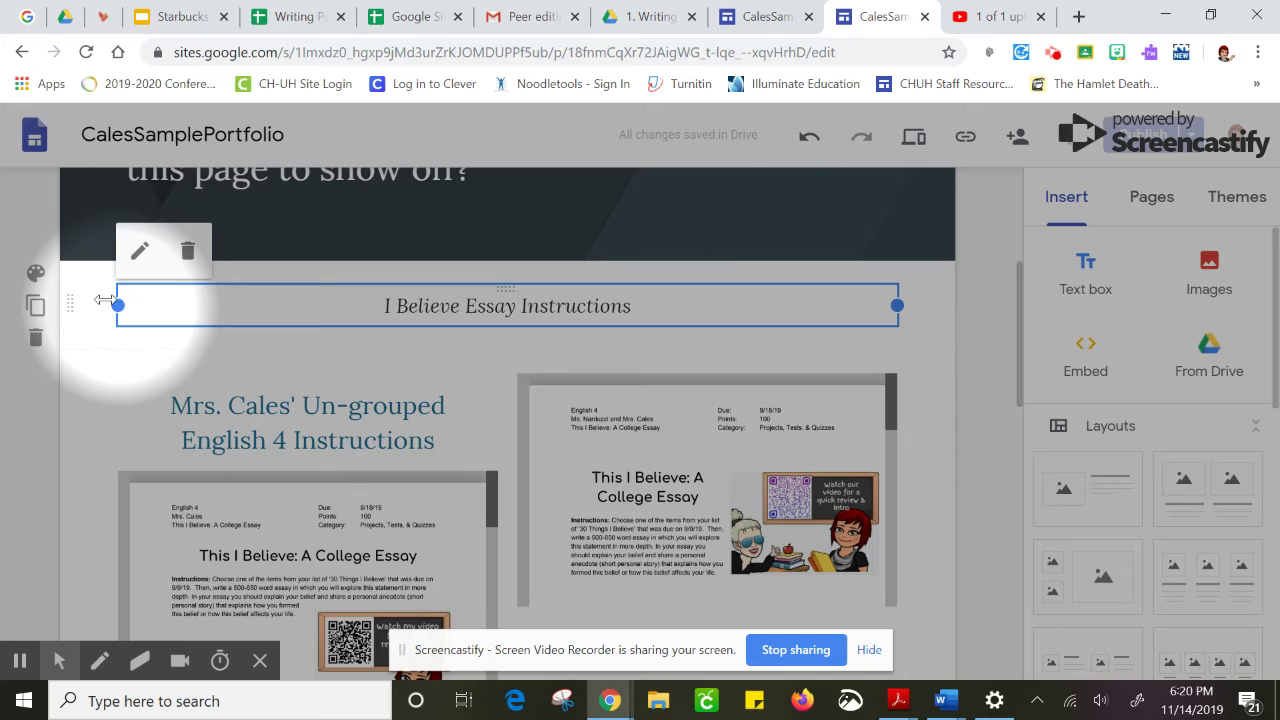
{"action": "left_click_drag", "start_coordinate": [117, 306], "coordinate": [318, 306]}
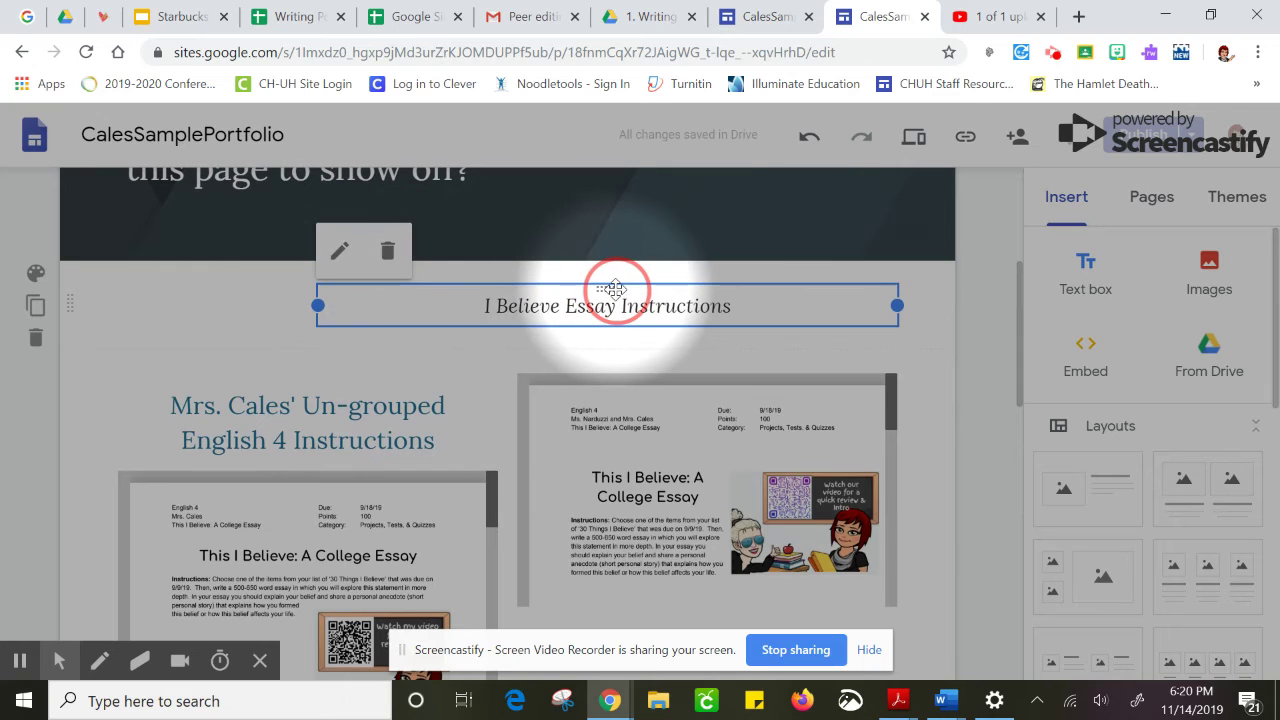
{"action": "left_click_drag", "start_coordinate": [614, 289], "coordinate": [668, 375]}
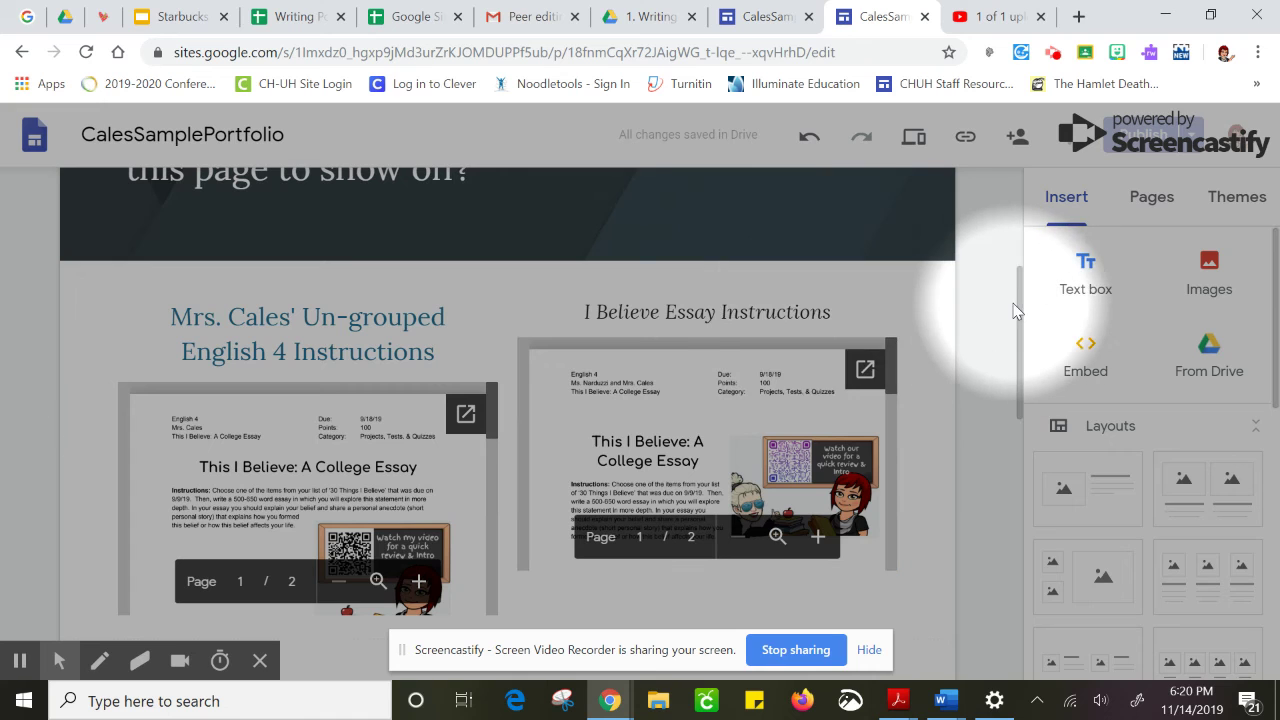
Step: Apply the Heading style to the "I Believe Essay Instructions" caption
{"action": "left_click_drag", "start_coordinate": [1013, 311], "coordinate": [1003, 344]}
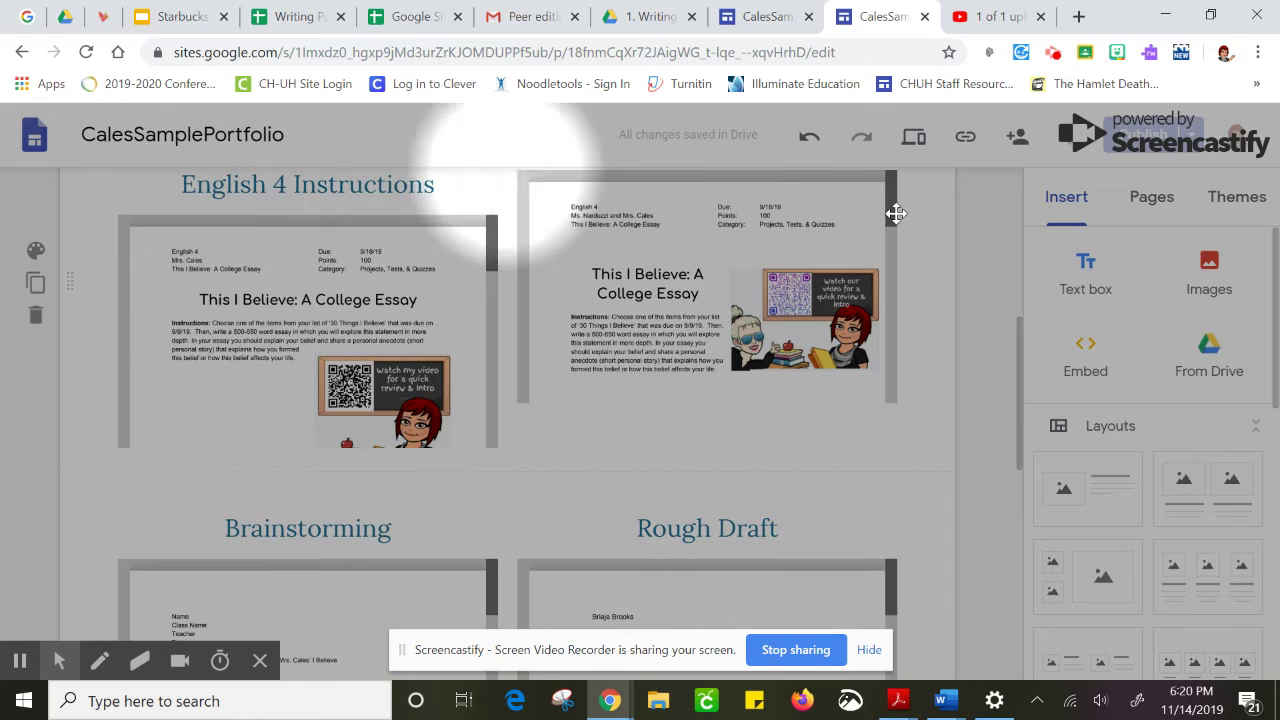
{"action": "left_click_drag", "start_coordinate": [1021, 348], "coordinate": [1019, 256]}
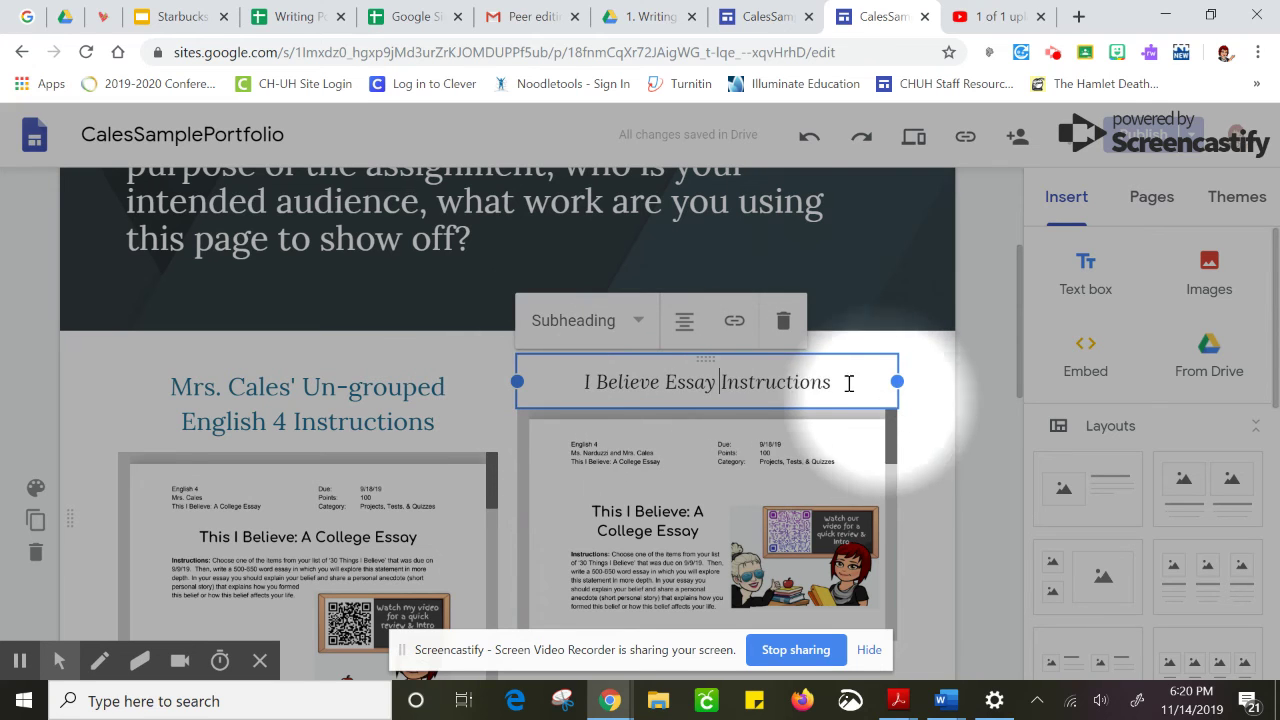
{"action": "left_click", "coordinate": [639, 324]}
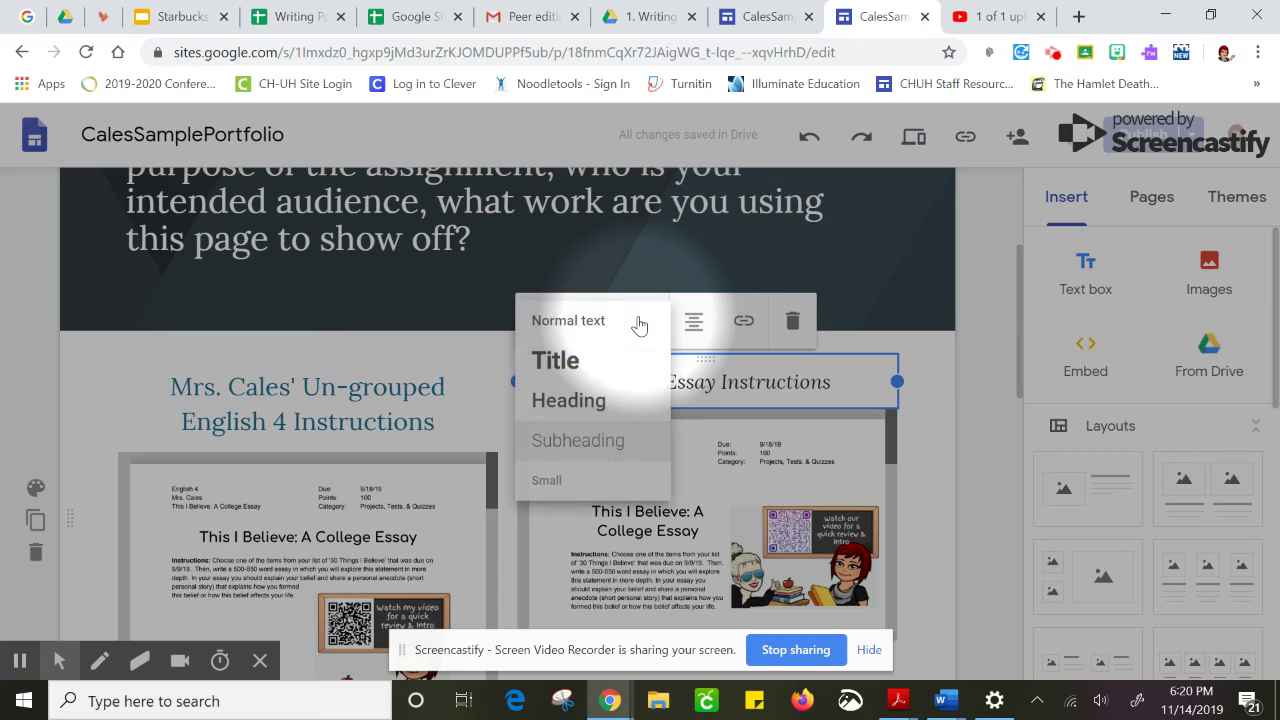
{"action": "left_click", "coordinate": [595, 402]}
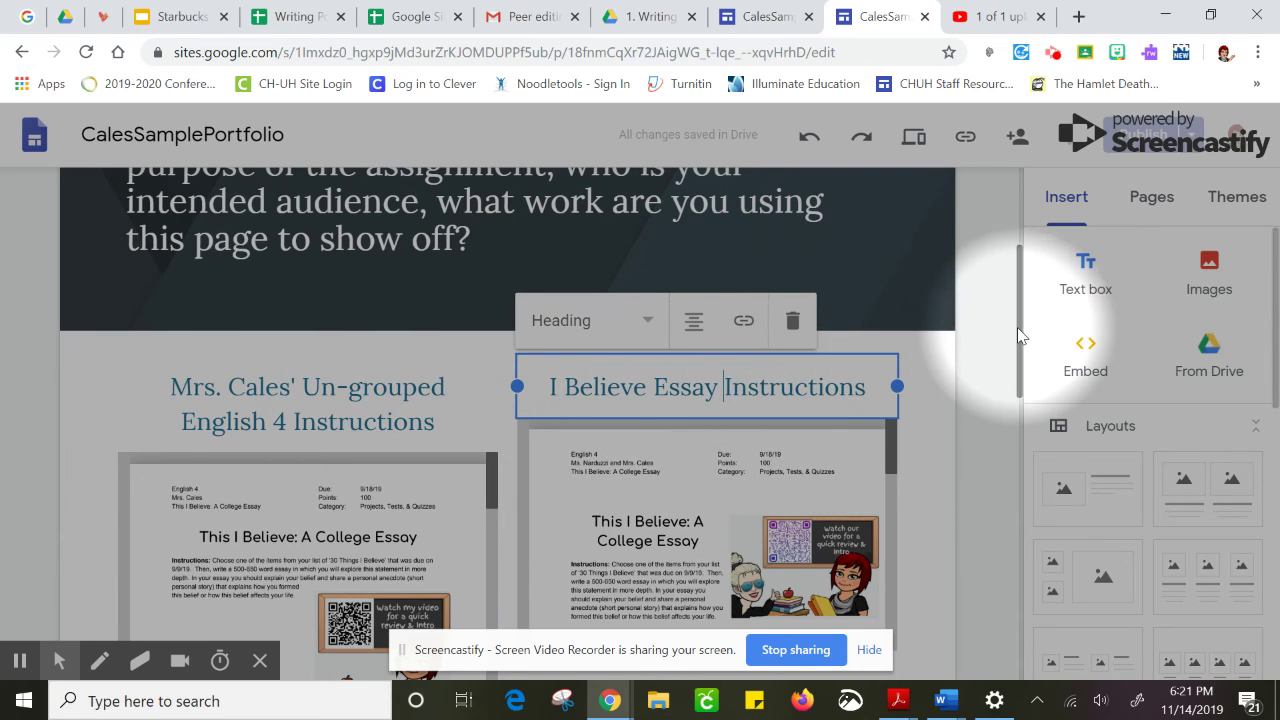
Step: Add a first line with both teachers' names in possessive form above "I Believe Essay Instructions" in the second document's caption
{"action": "left_click_drag", "start_coordinate": [1020, 335], "coordinate": [1024, 391]}
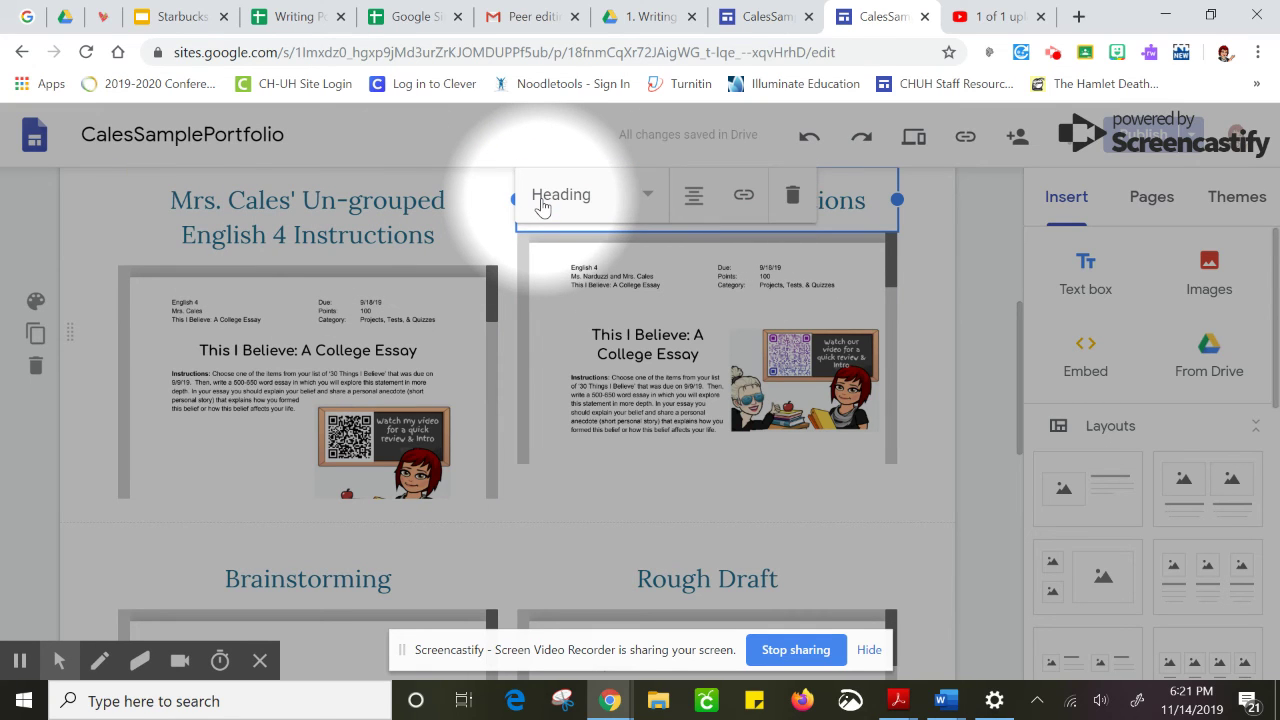
{"action": "key", "text": "Return"}
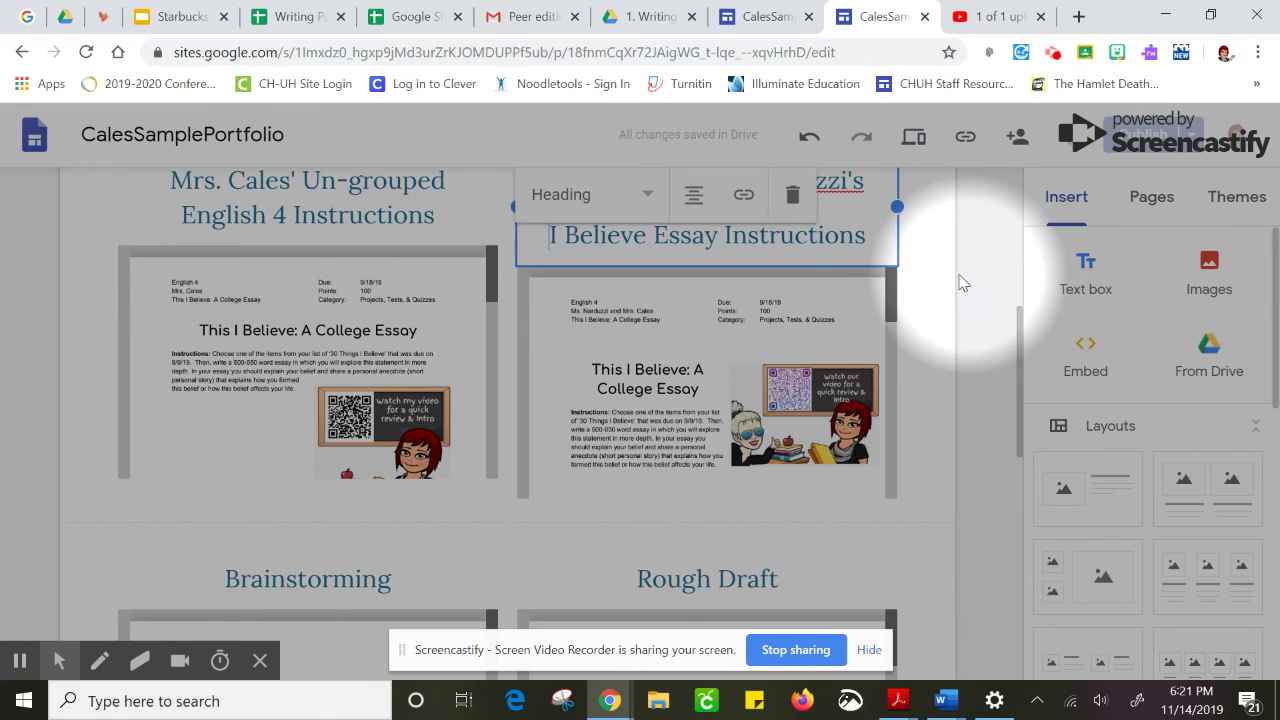
{"action": "left_click", "coordinate": [995, 322]}
{"action": "scroll", "coordinate": [1017, 330], "scroll_direction": "up", "scroll_amount": 2}
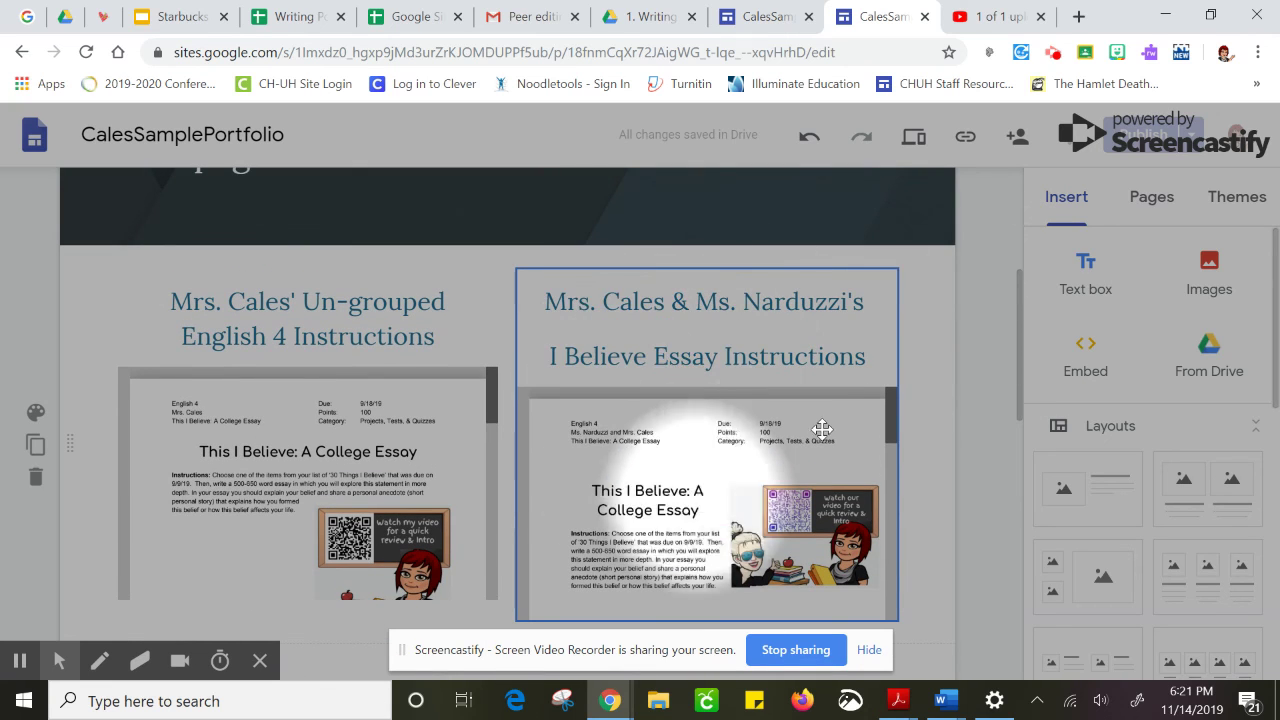
{"action": "left_click", "coordinate": [561, 348]}
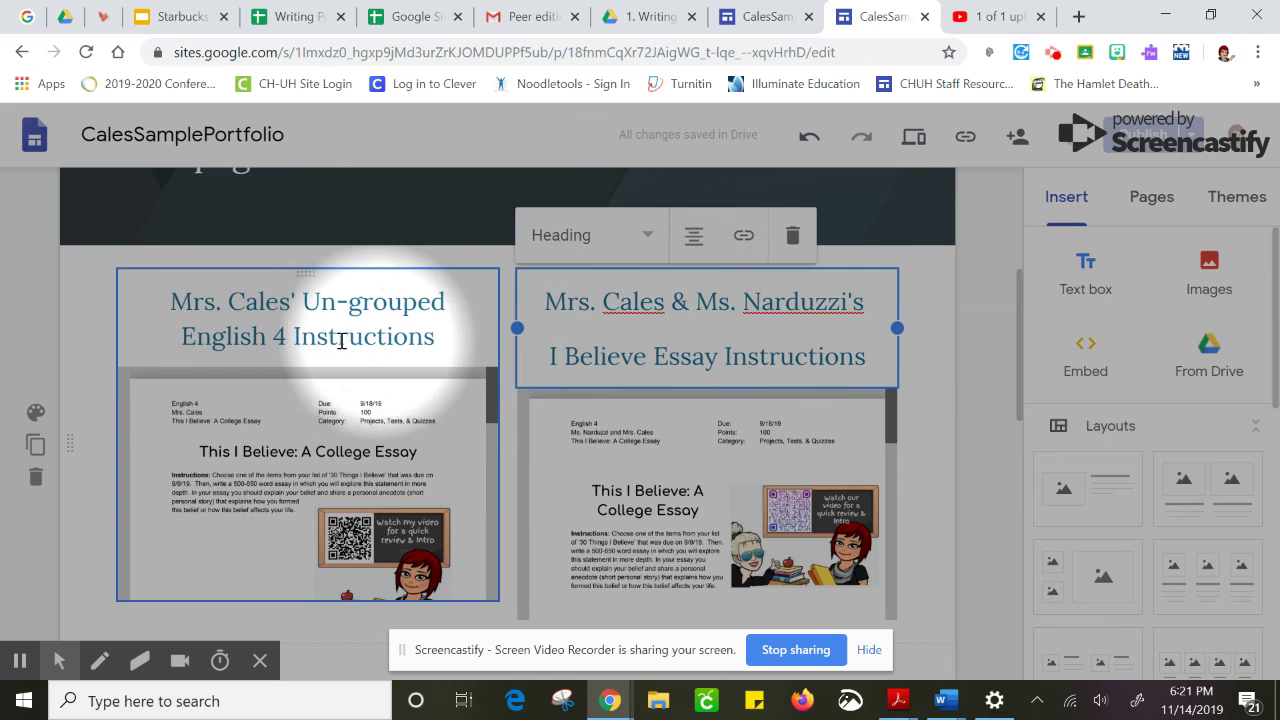
{"action": "left_click", "coordinate": [430, 325]}
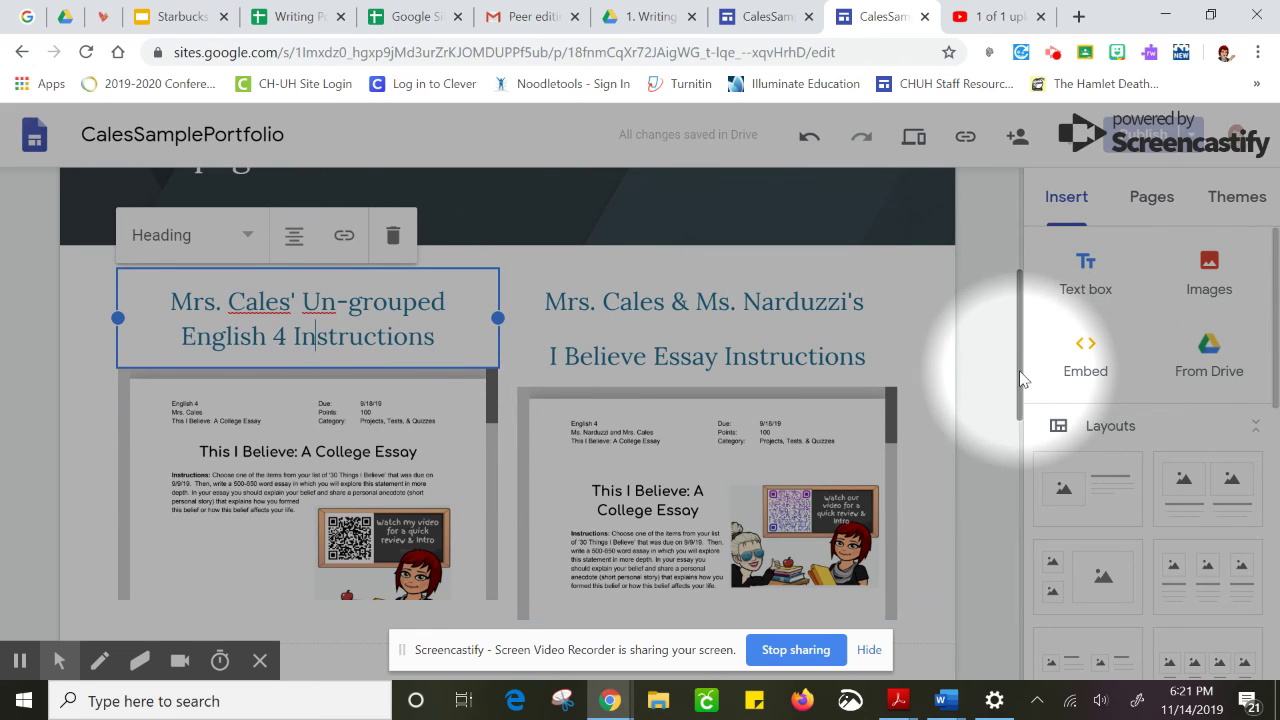
Step: Publish the updated portfolio site
{"action": "scroll", "coordinate": [1022, 378], "scroll_direction": "up", "scroll_amount": 4}
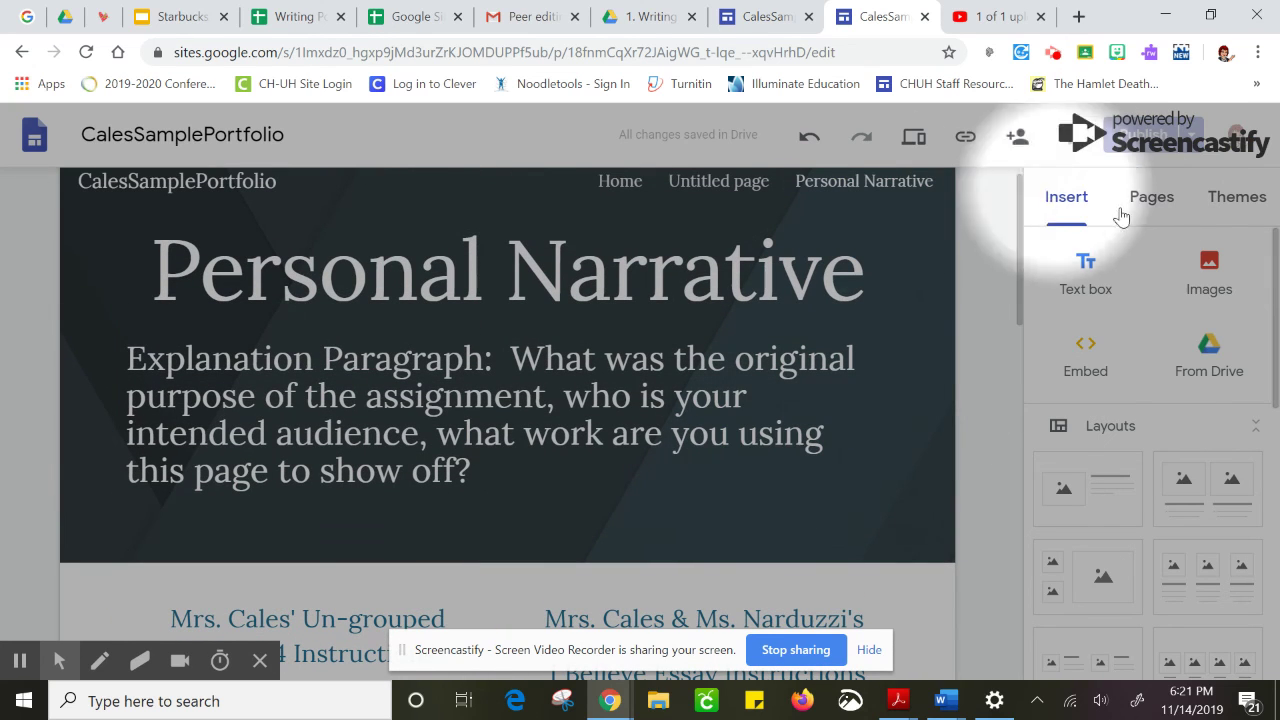
{"action": "left_click", "coordinate": [1143, 137]}
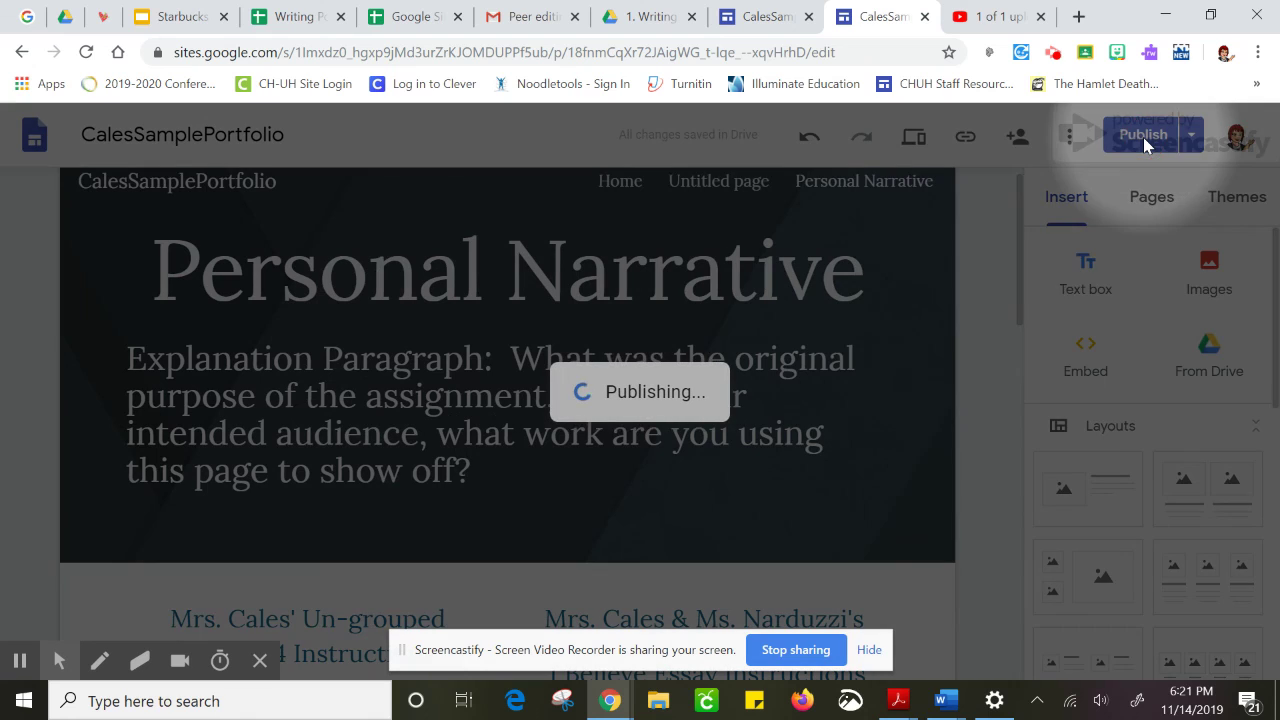
{"action": "mouse_move", "coordinate": [80, 668]}
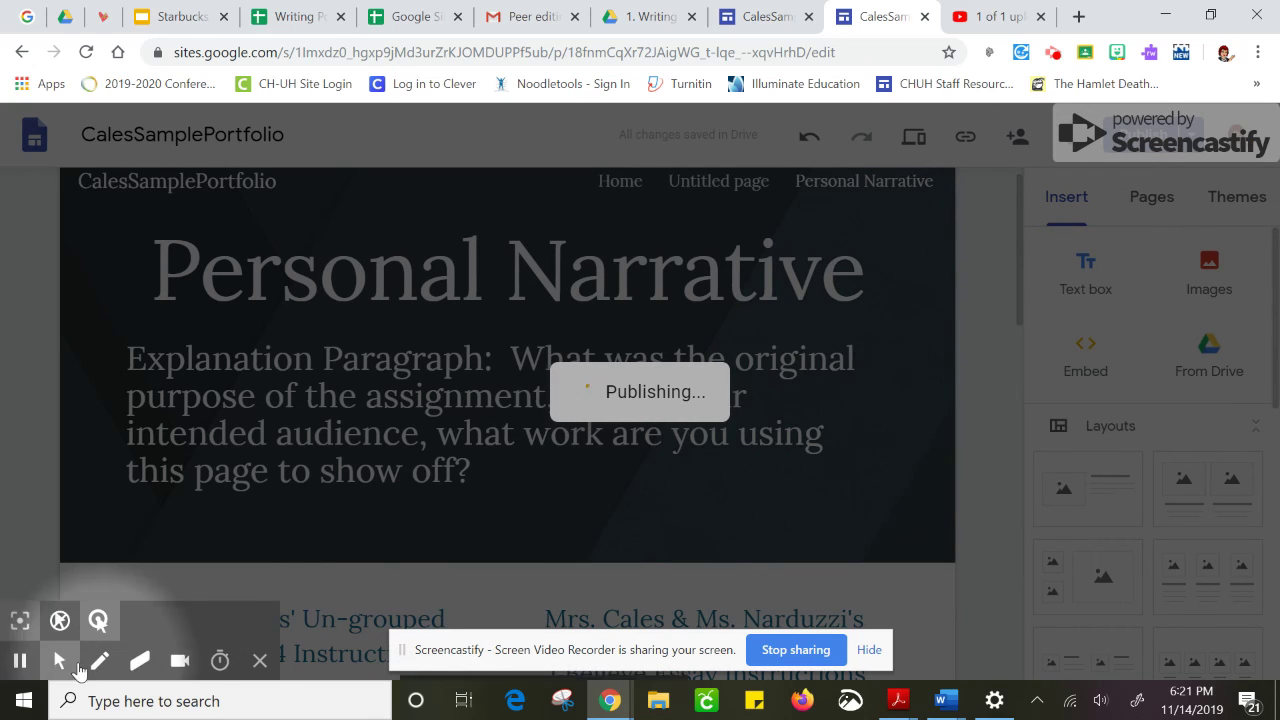